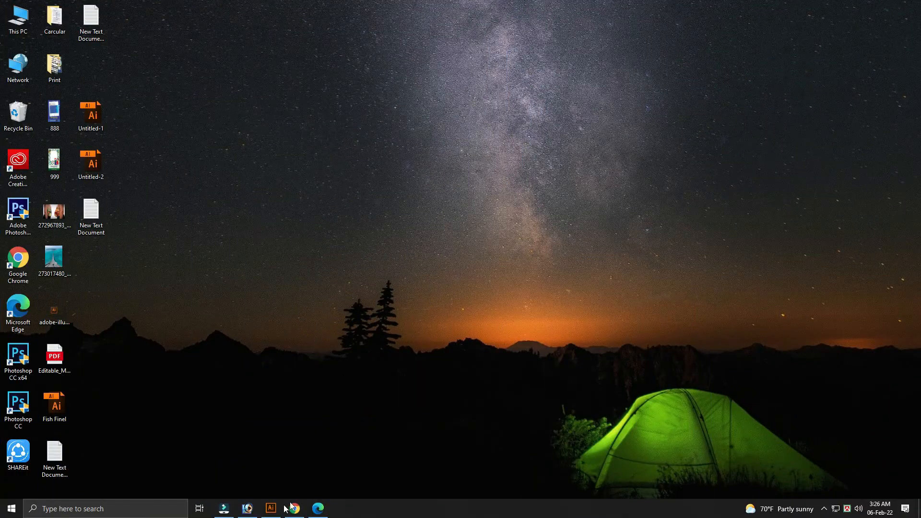
- Open Illustrator and create a new 12 × 12 inch RGB document
click(272, 509)
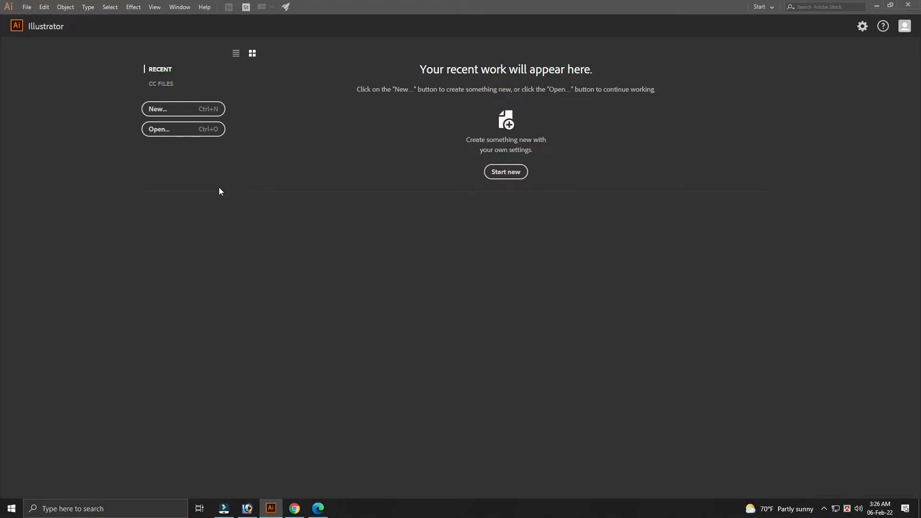
click(164, 112)
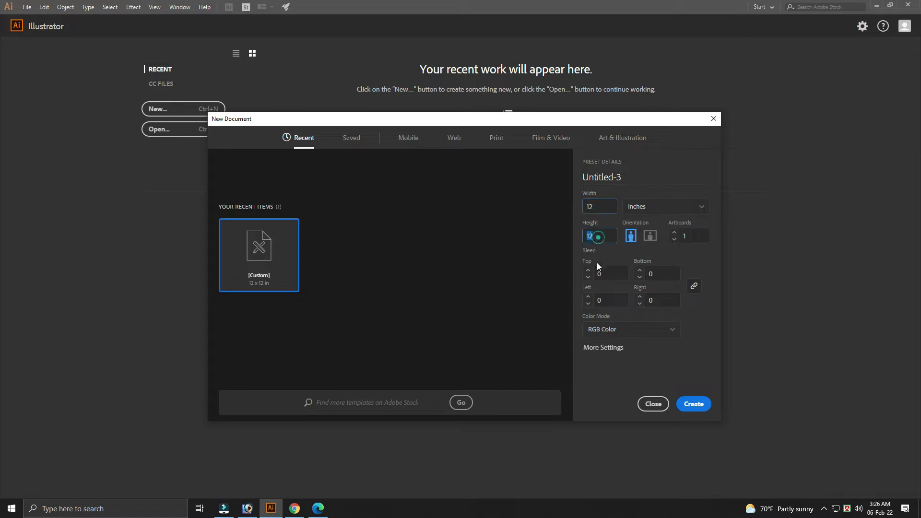
click(694, 404)
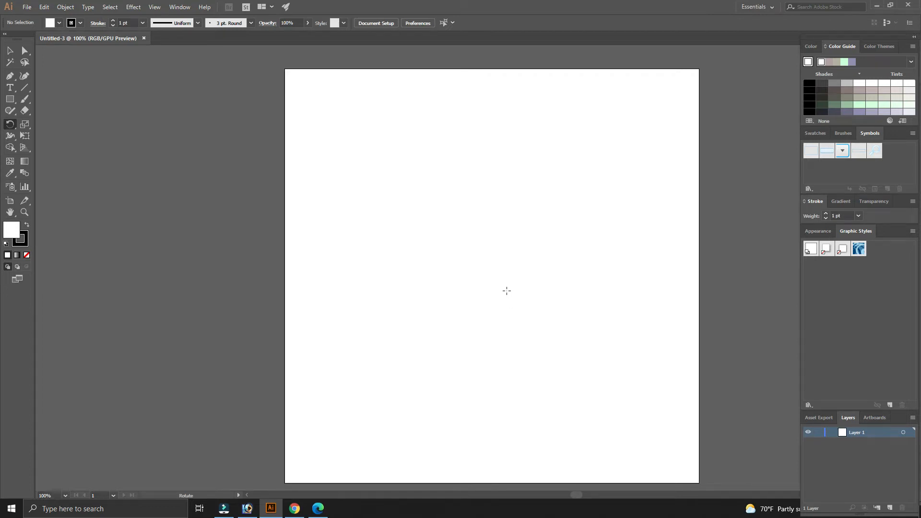
- Draw a closed half-petal shape with the Pen tool: a straight vertical edge and a curved side about 2.4 in tall
key(v)
click(10, 76)
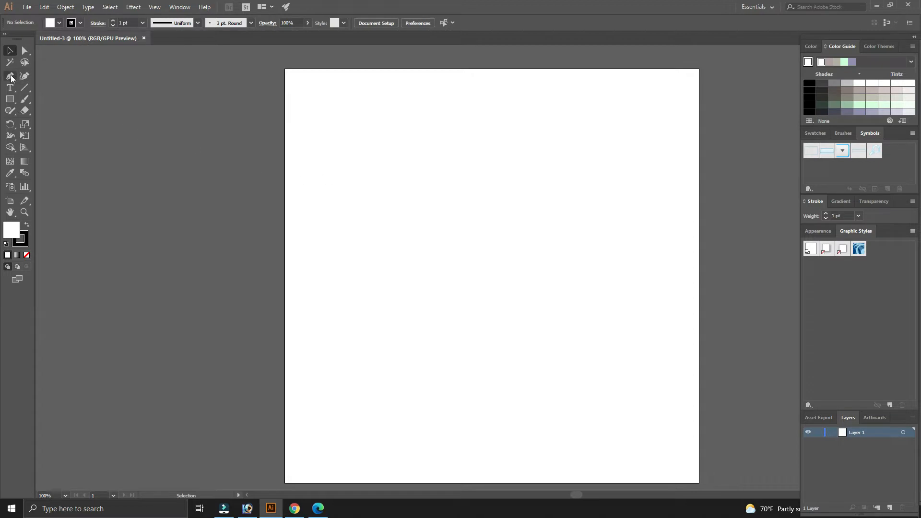
key(space)
drag(486, 143, 458, 140)
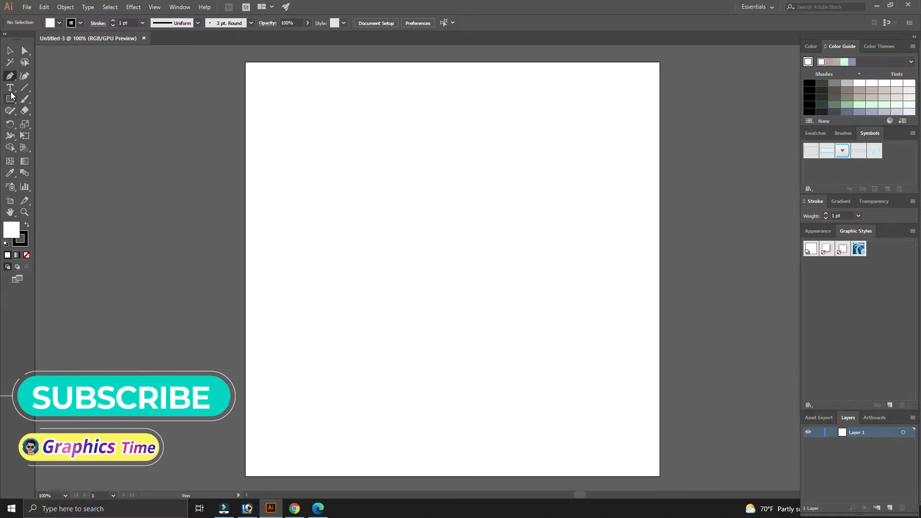
click(12, 77)
click(416, 118)
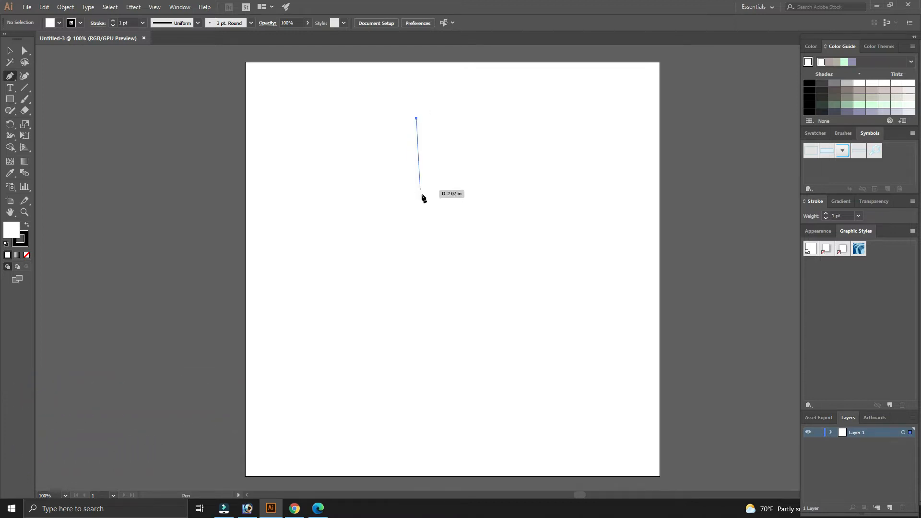
drag(416, 200, 448, 249)
click(417, 202)
click(417, 119)
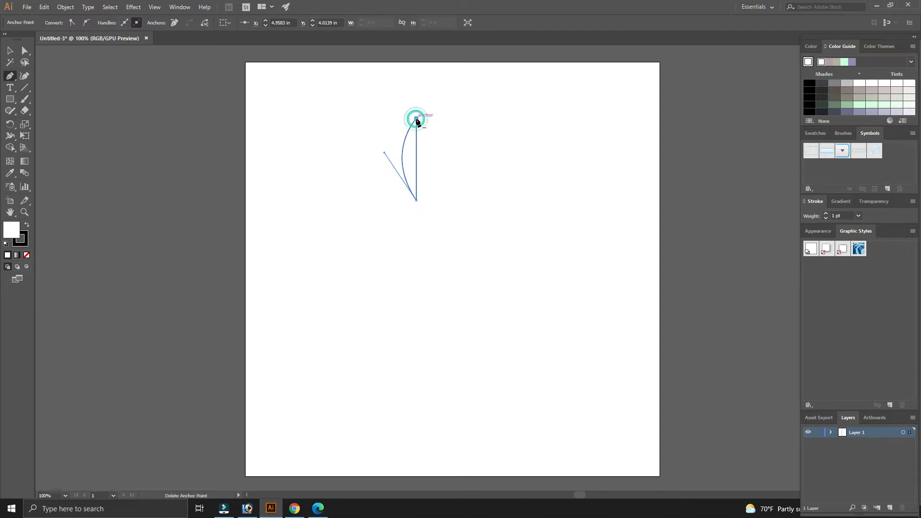
- Nudge the half-petal shape slightly to the right and select it
key(v)
click(458, 161)
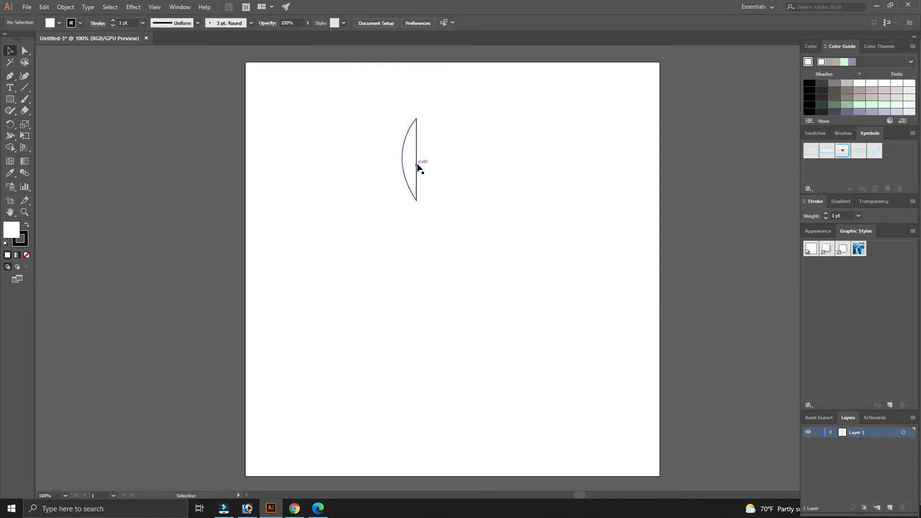
click(416, 165)
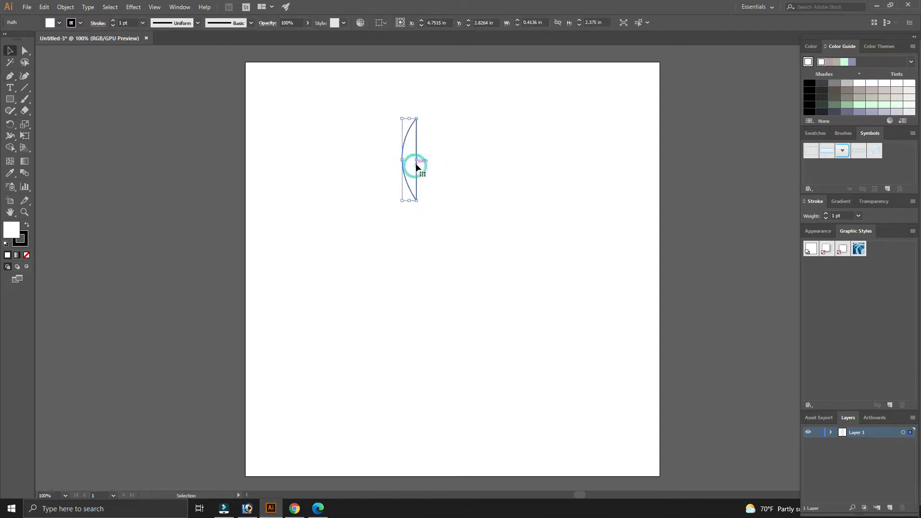
drag(419, 160, 421, 160)
click(456, 164)
drag(370, 101, 463, 240)
drag(504, 171, 481, 210)
click(502, 194)
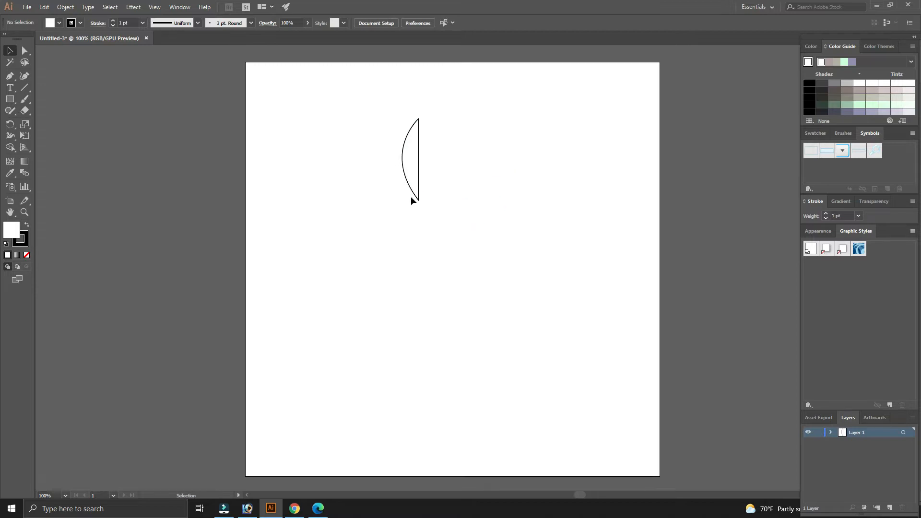
click(403, 155)
click(461, 148)
click(419, 153)
click(446, 153)
click(419, 152)
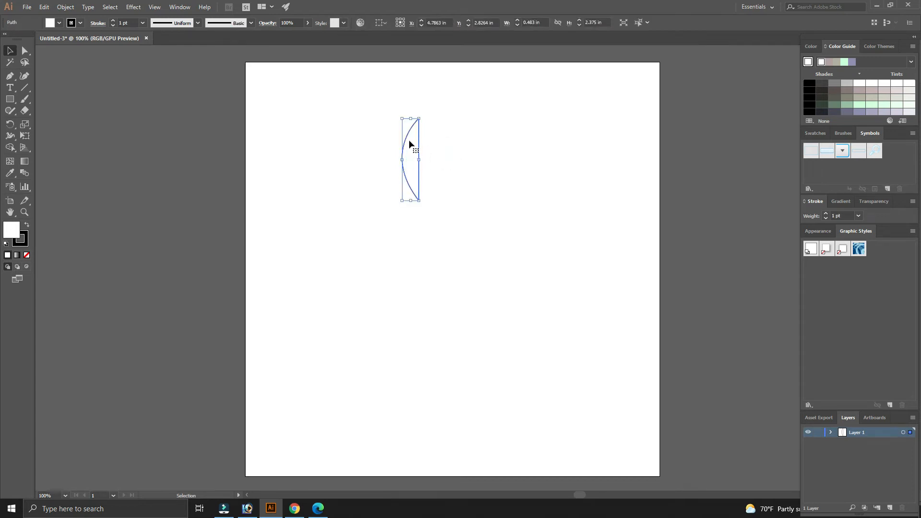
- Set the half-petal's fill color to C 0, M 100, Y 0, K 0 in the Color Picker
double_click(12, 229)
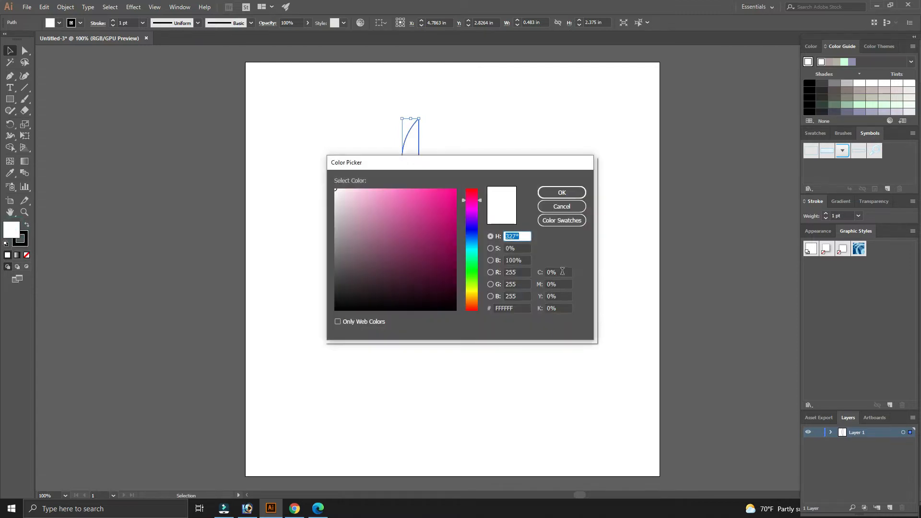
click(563, 272)
key(Tab)
text(100)
key(Tab)
text(0)
key(Return)
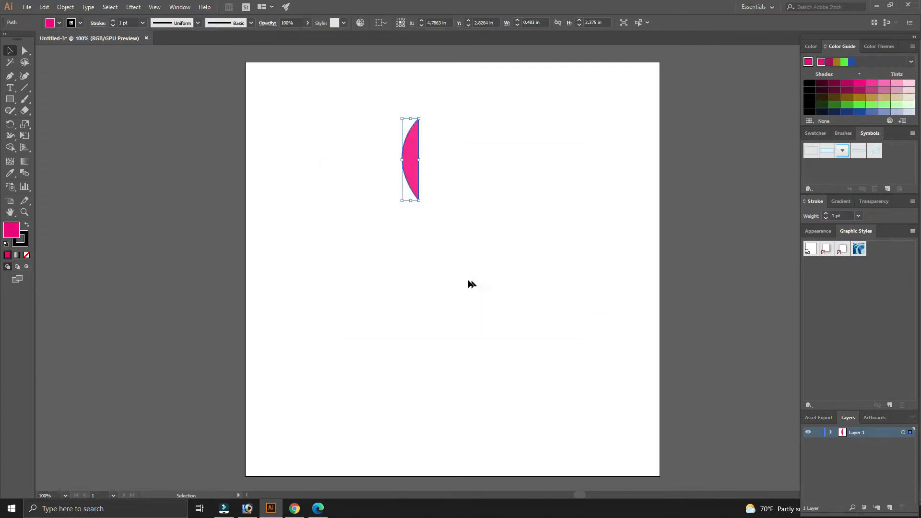
- Set the half-petal's stroke weight to 0 to remove its outline
click(467, 269)
click(413, 168)
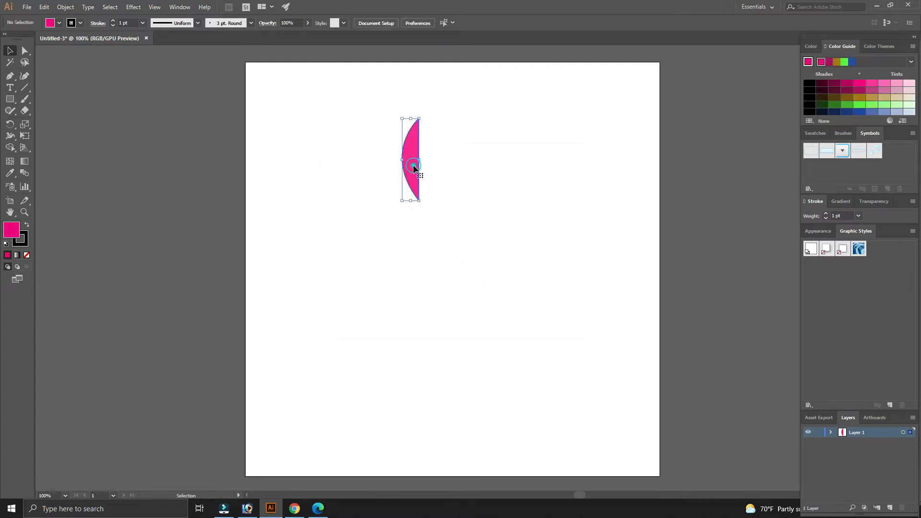
click(838, 216)
text(0)
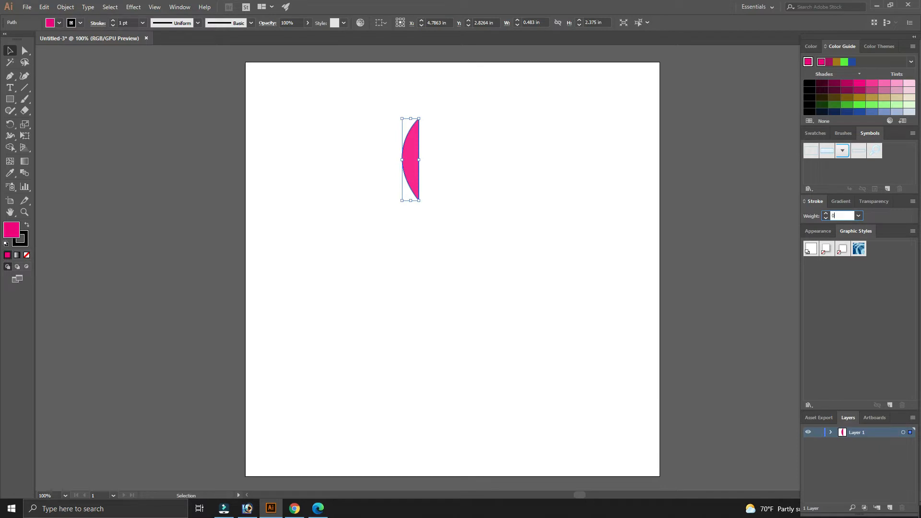
key(Return)
click(448, 240)
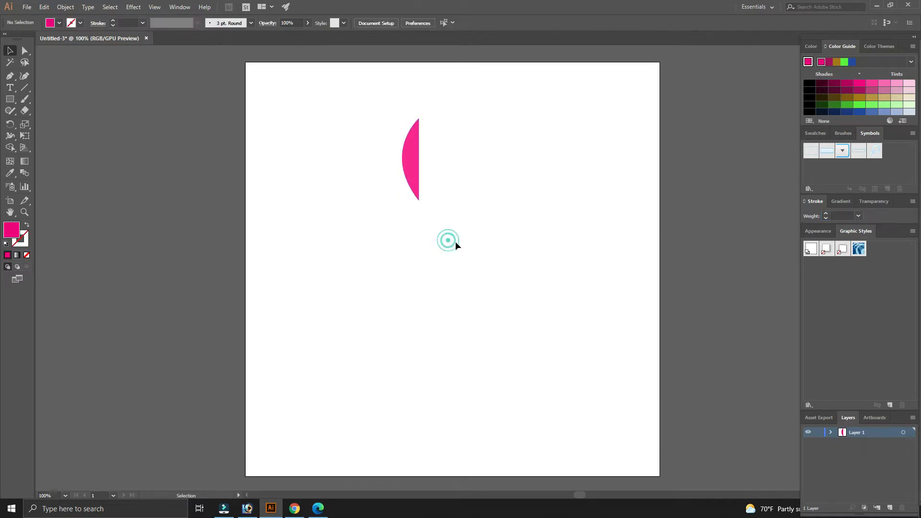
- Copy the half-petal shape and paste a duplicate in front of it
drag(469, 246, 462, 256)
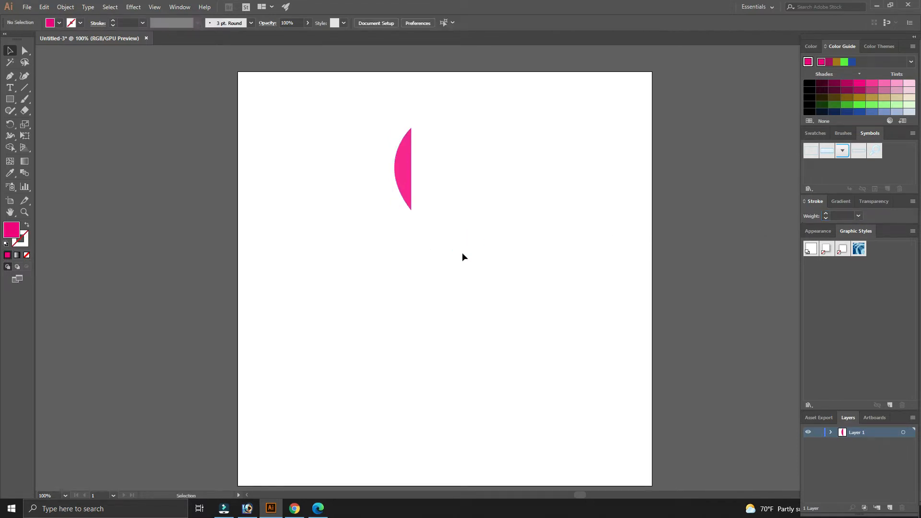
click(454, 242)
click(412, 176)
click(454, 185)
click(405, 172)
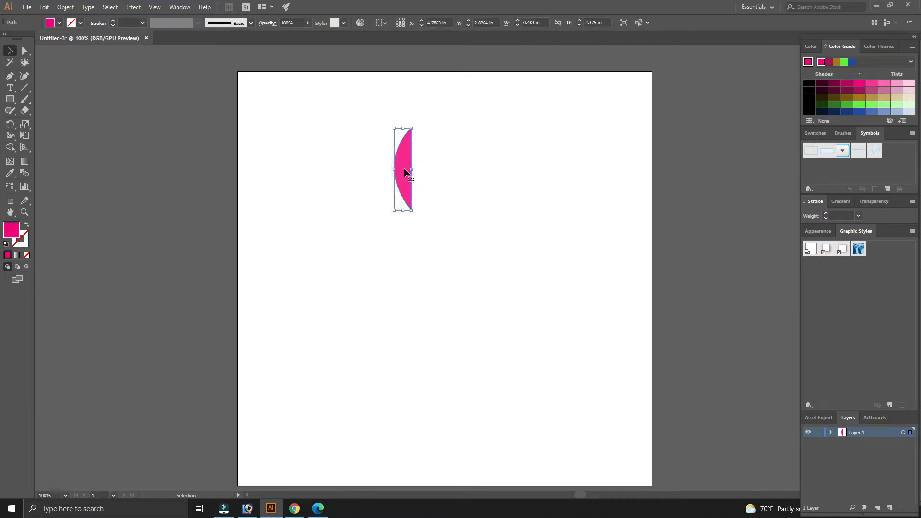
key(a)
key(ctrl+c)
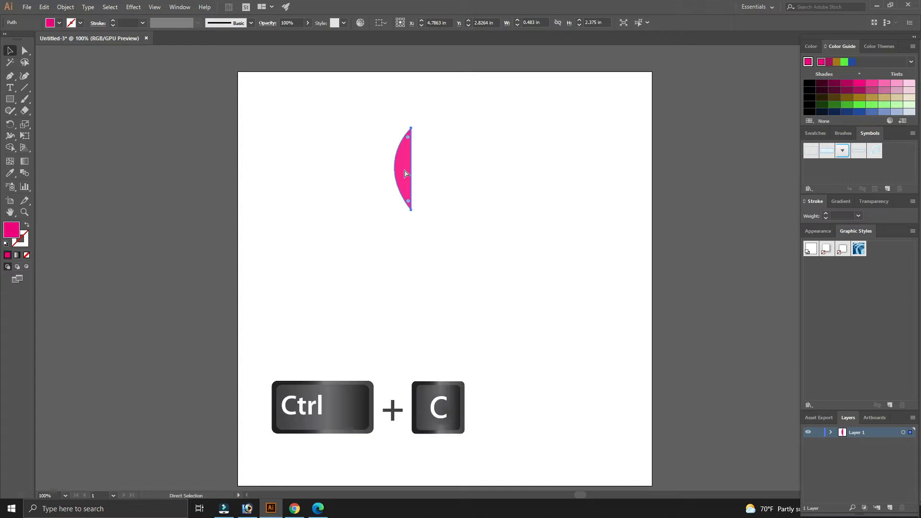
key(ctrl+f)
key(v)
click(453, 163)
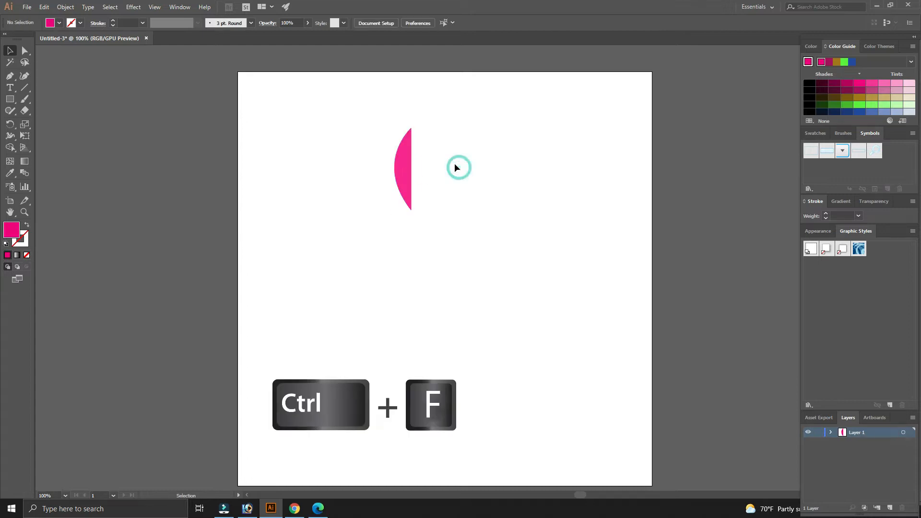
- Reflect the duplicated half-petal across the vertical axis
click(399, 162)
click(450, 162)
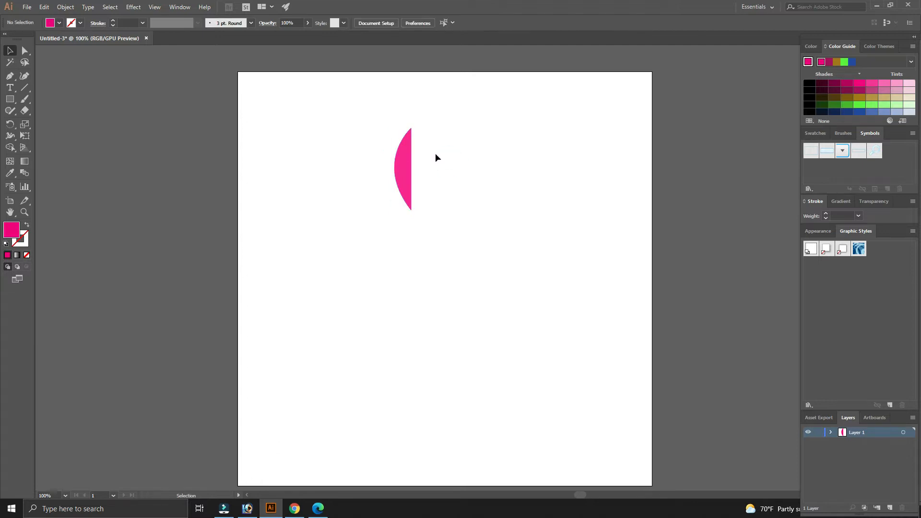
click(404, 159)
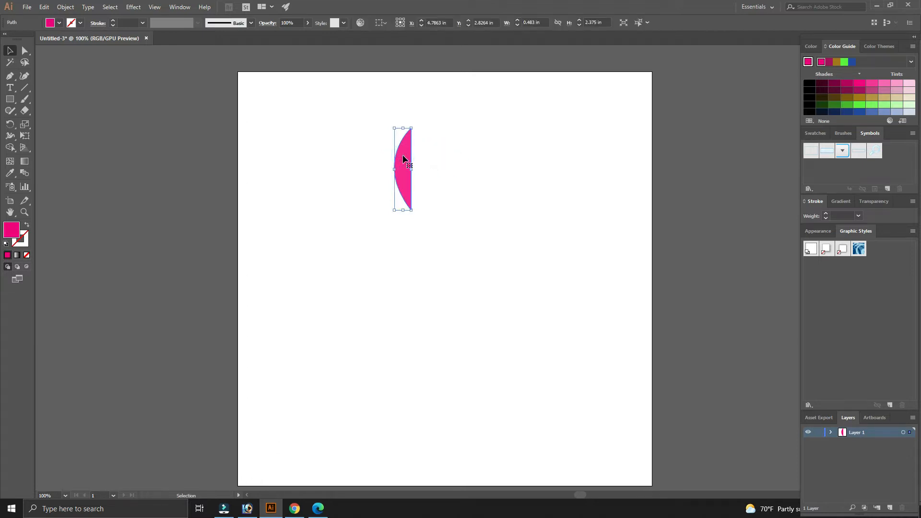
right_click(404, 158)
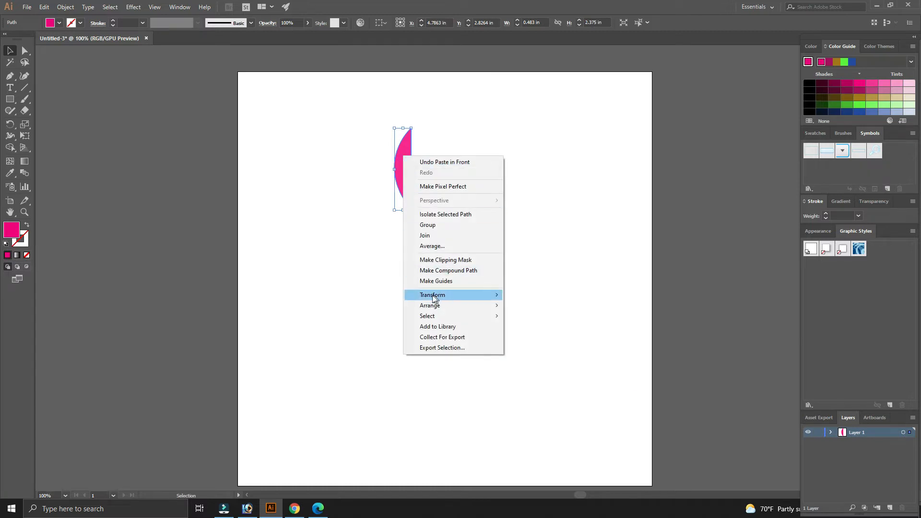
mouse_move(435, 298)
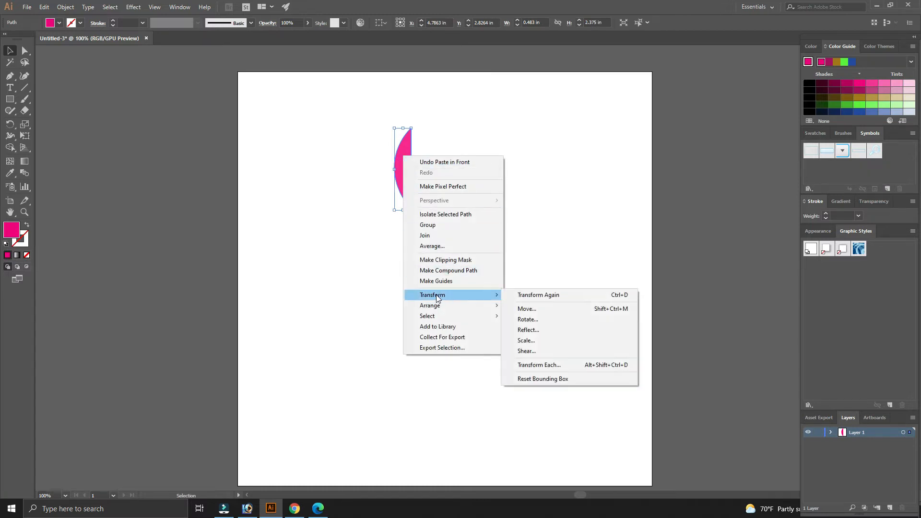
click(530, 331)
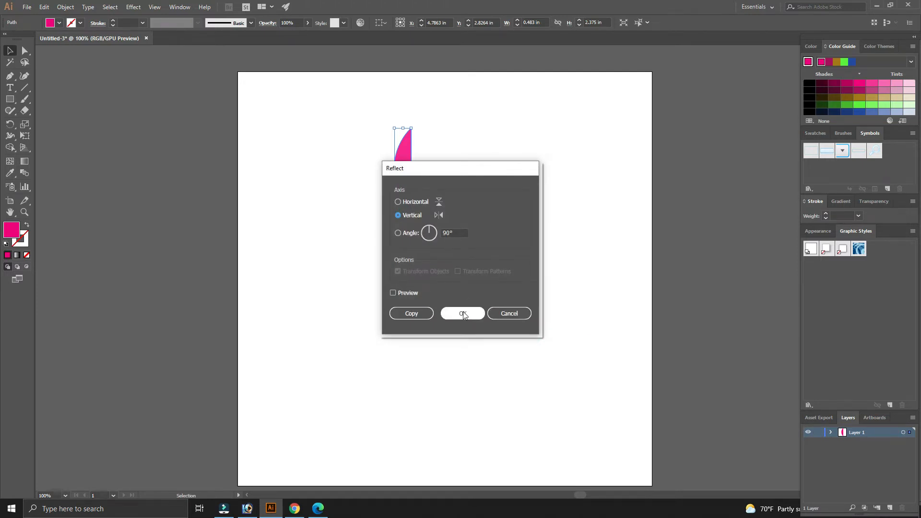
click(464, 314)
- Move the reflected copy against the straight edge of the original to form a full petal
click(479, 252)
click(403, 174)
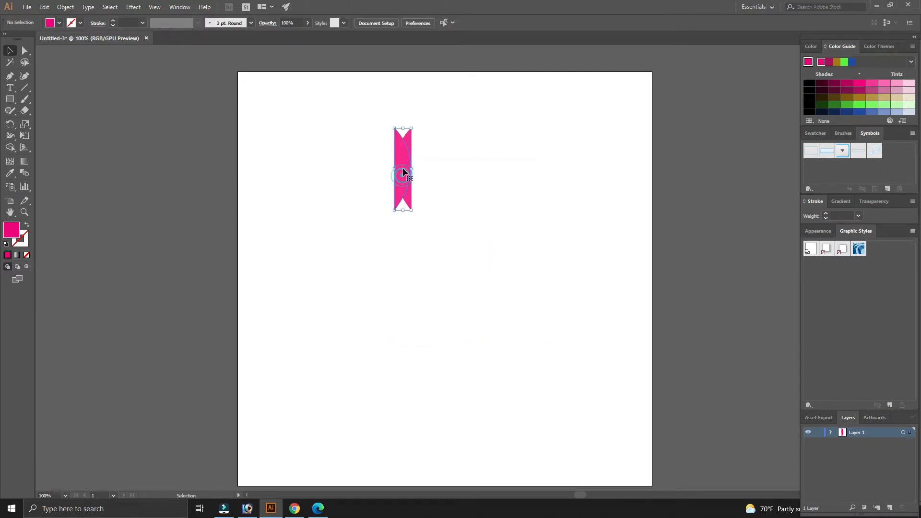
drag(402, 173, 423, 167)
click(477, 194)
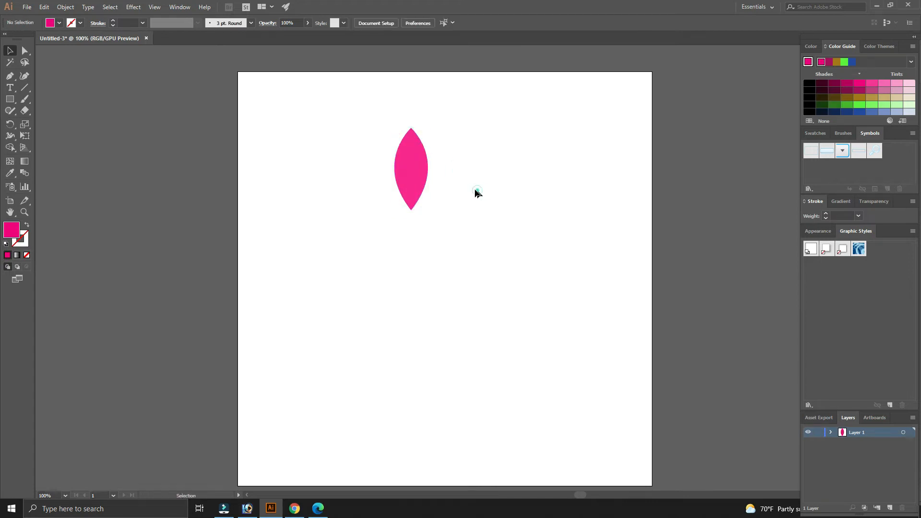
- Fill the right half of the petal with a lighter pink tint
click(456, 205)
click(423, 174)
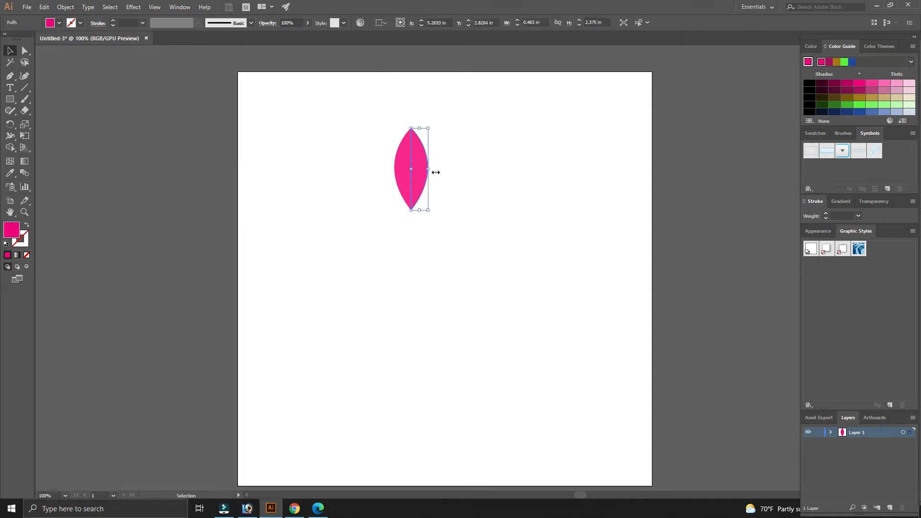
click(884, 84)
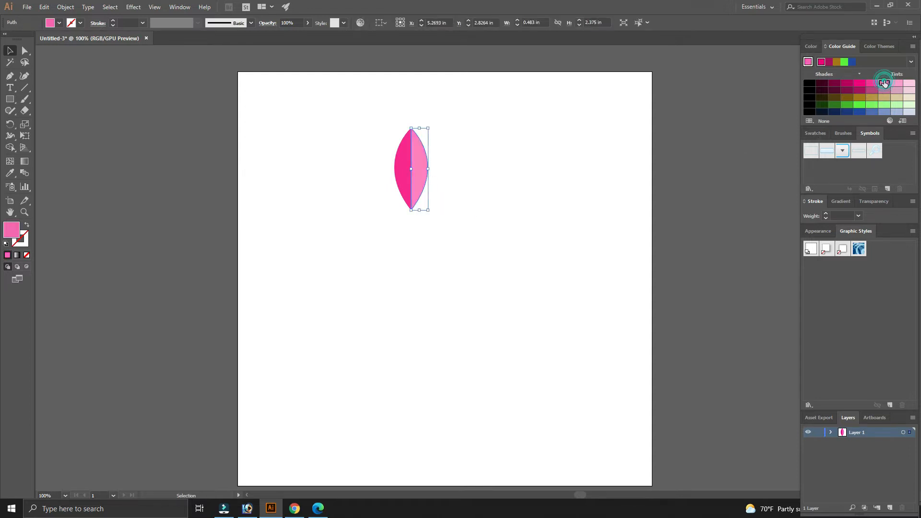
click(515, 206)
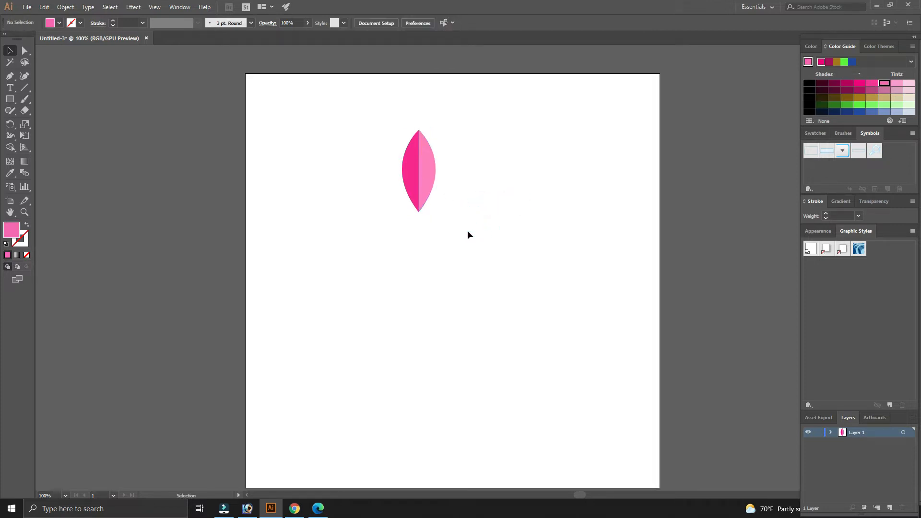
- Select both petal halves and group them
drag(483, 247, 374, 112)
click(356, 118)
click(458, 229)
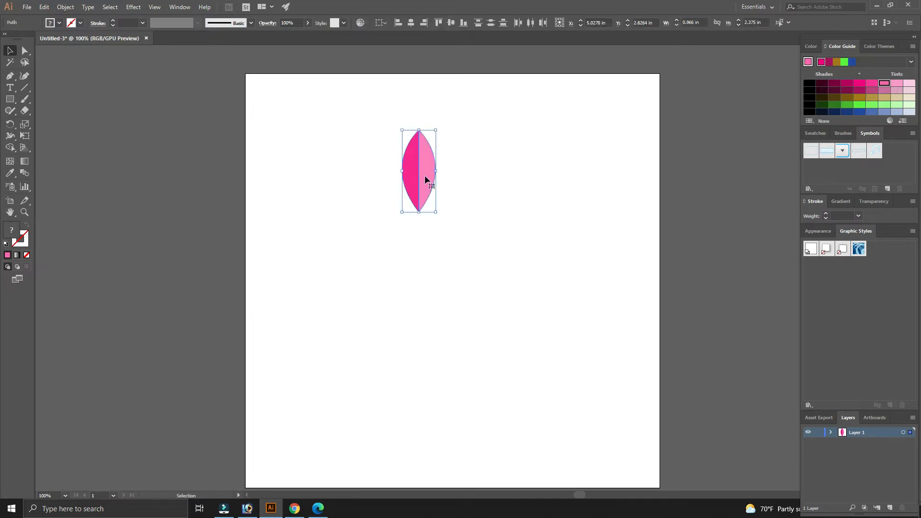
right_click(426, 168)
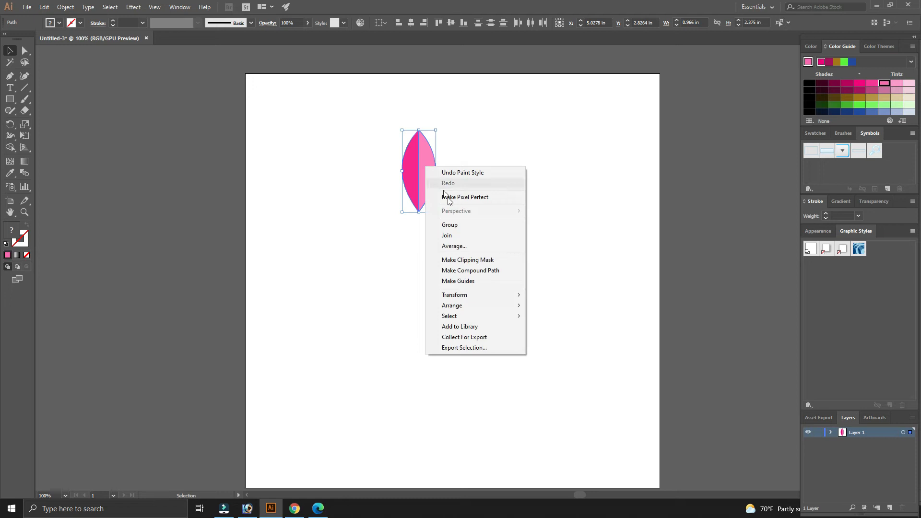
click(447, 225)
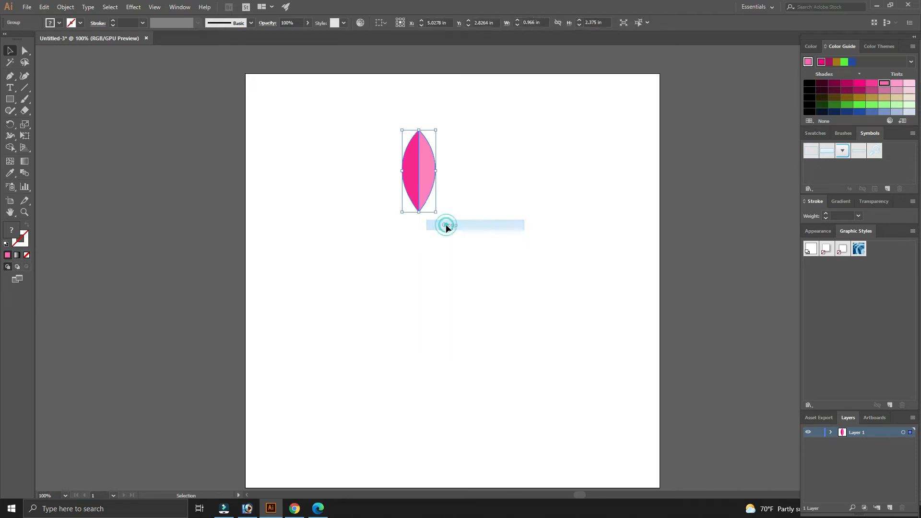
click(488, 178)
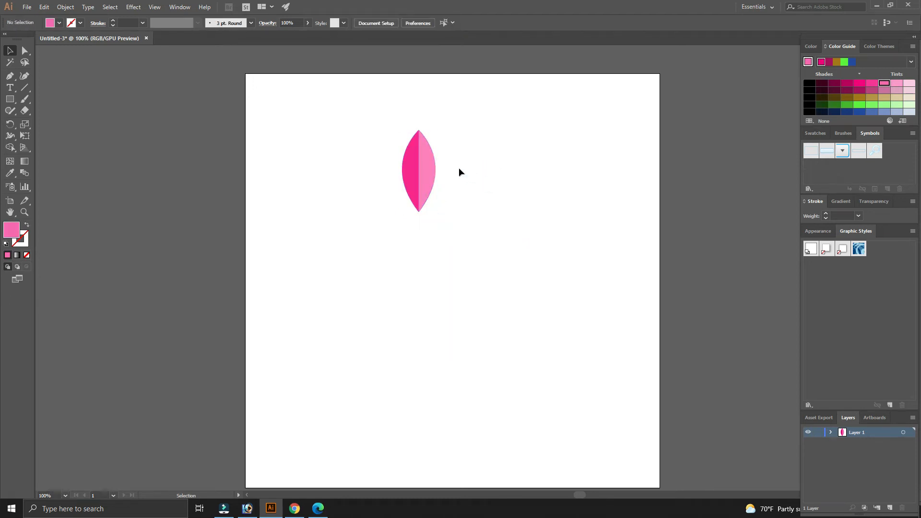
- Copy the grouped petal and paste a duplicate in front of it
click(428, 169)
click(492, 173)
key(ctrl+space)
drag(478, 182, 504, 234)
key(space)
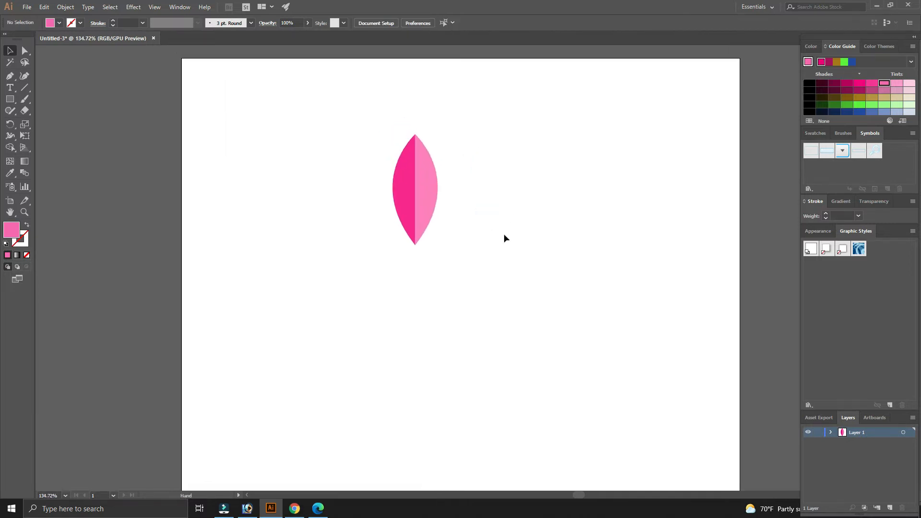
click(426, 186)
key(ctrl+c)
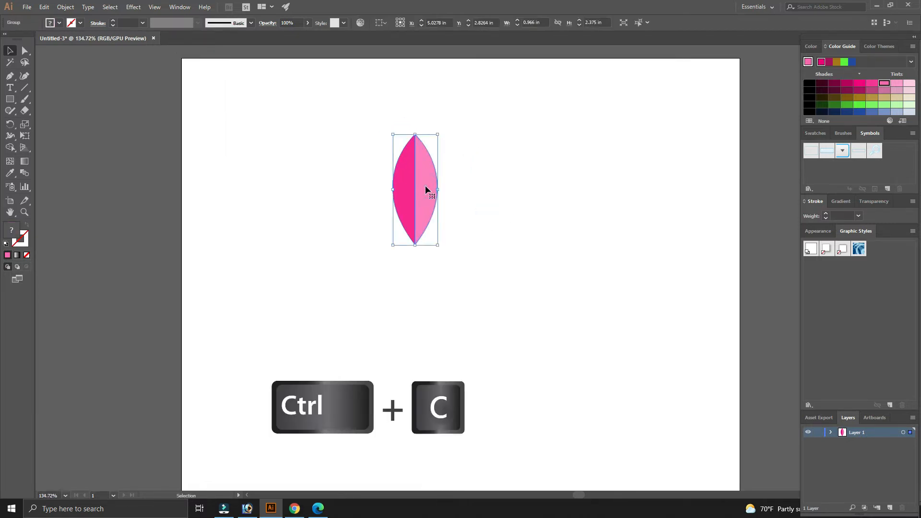
key(ctrl+f)
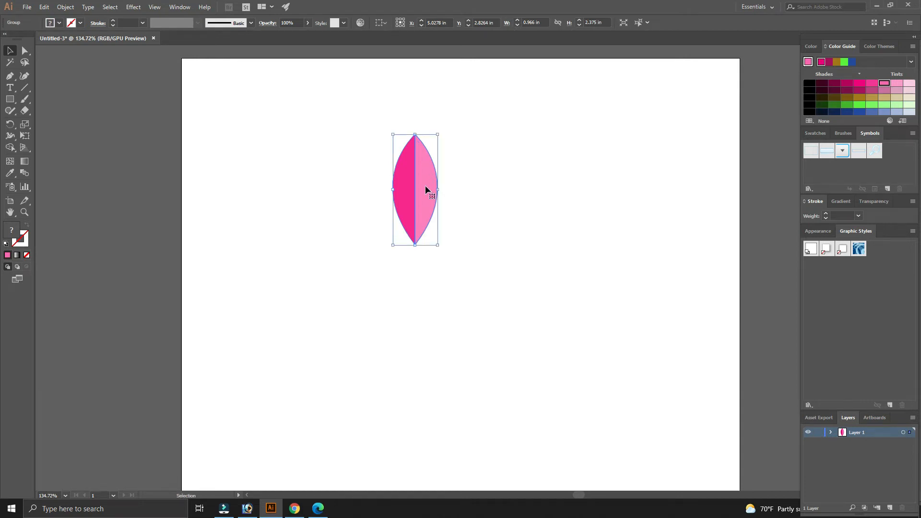
- Rotate the duplicate petal around its bottom tip and repeat the transform twice to fan out four petals
click(469, 191)
click(426, 192)
click(10, 125)
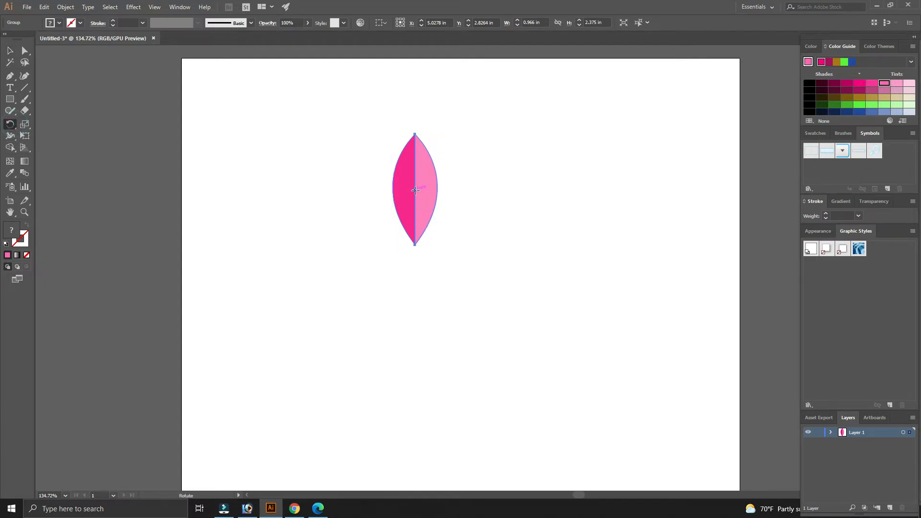
drag(415, 190, 417, 244)
drag(427, 182, 453, 195)
key(v)
key(ctrl+d)
key(ctrl+d)
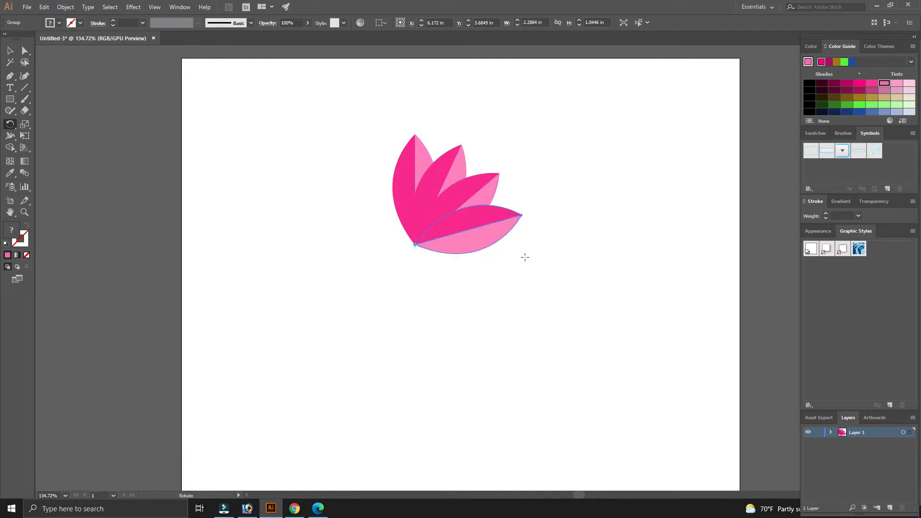
- Select all four fanned petals and group them into one flower head
key(v)
click(556, 288)
key(space)
drag(557, 272, 517, 279)
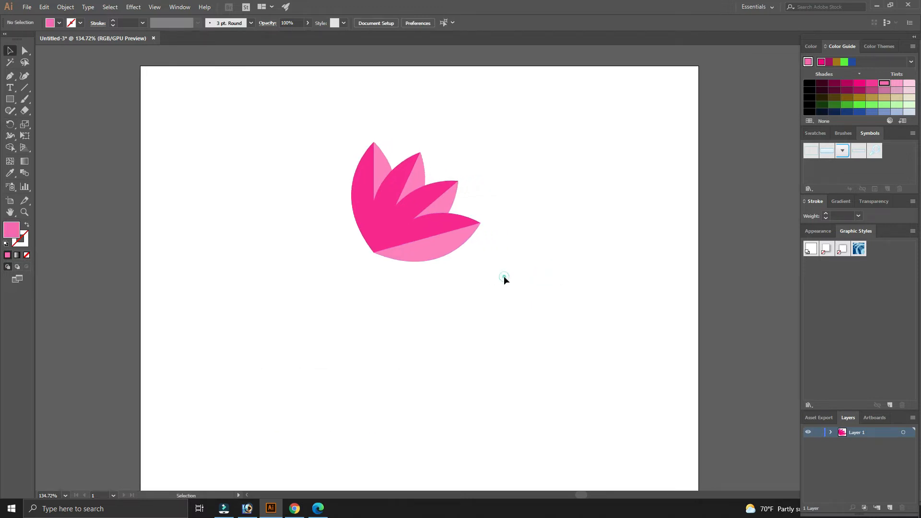
key(space)
drag(517, 279, 330, 122)
click(520, 282)
right_click(432, 206)
click(462, 265)
click(545, 272)
click(455, 245)
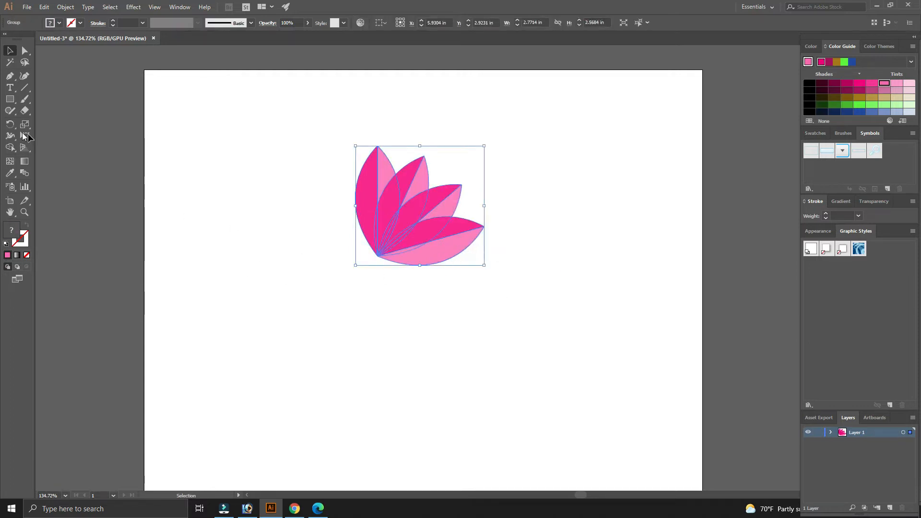
- Rotate the petal group so the fan stands upright and symmetric
click(10, 123)
drag(539, 267, 522, 195)
key(v)
click(509, 311)
- Move the flower head toward the upper left of the artboard
click(465, 243)
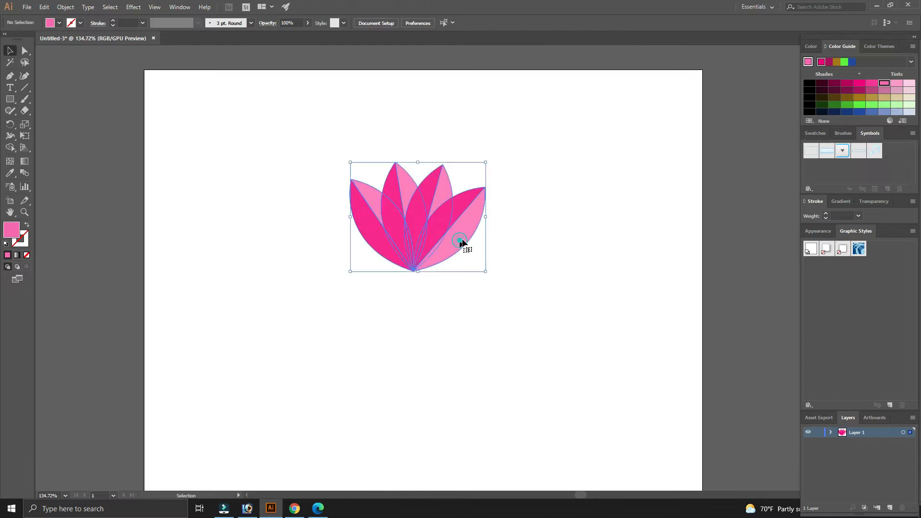
drag(465, 240, 436, 239)
click(513, 241)
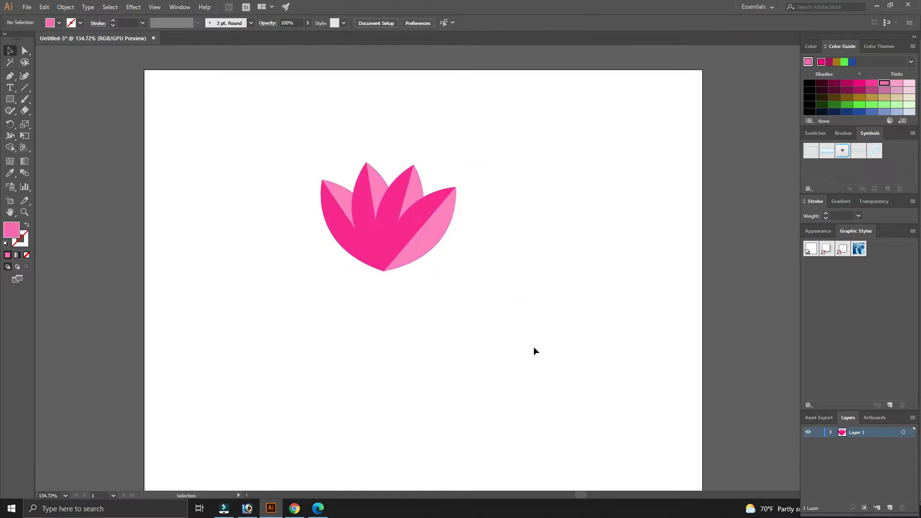
click(437, 245)
click(450, 247)
drag(431, 238, 327, 189)
click(431, 204)
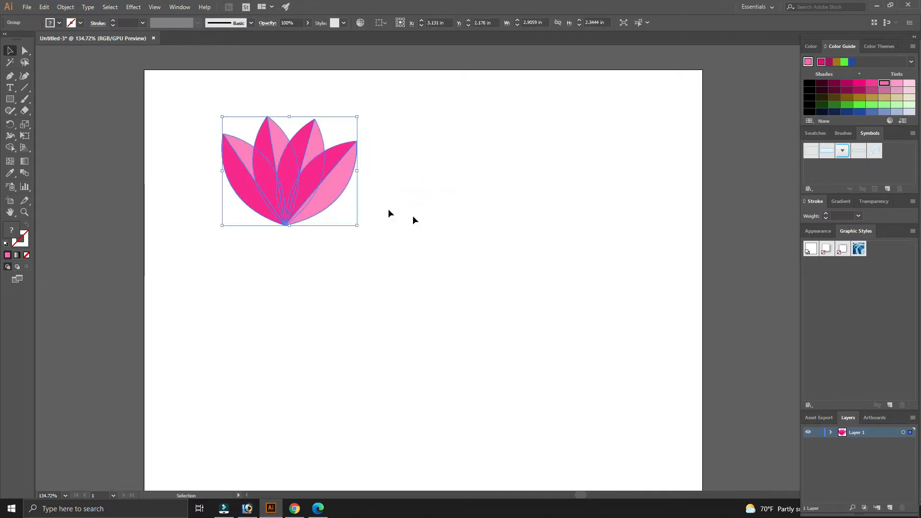
click(462, 237)
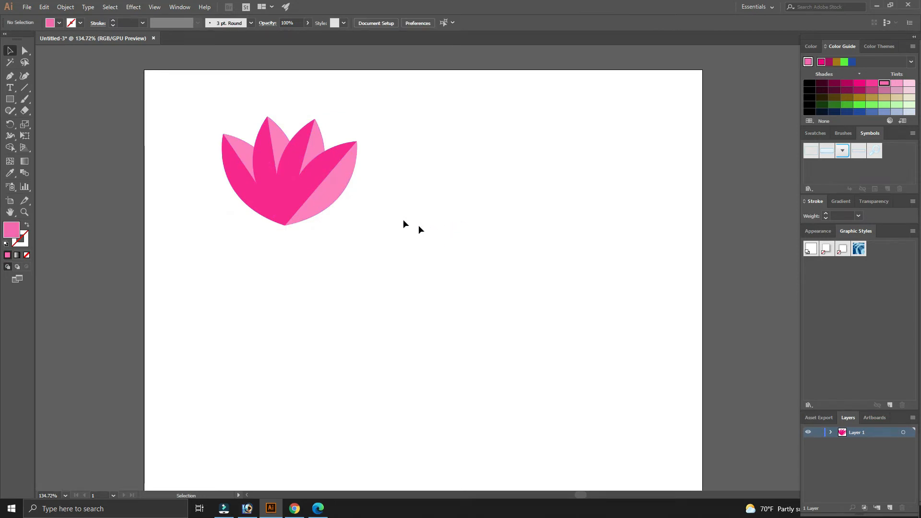
- Switch to the Pen tool with no fill and a 1 pt stroke
click(314, 186)
click(430, 187)
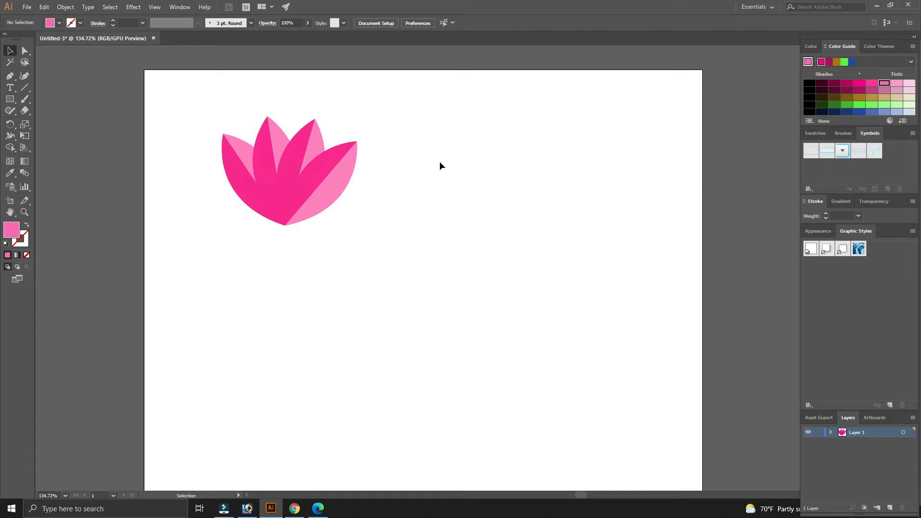
click(10, 76)
click(27, 255)
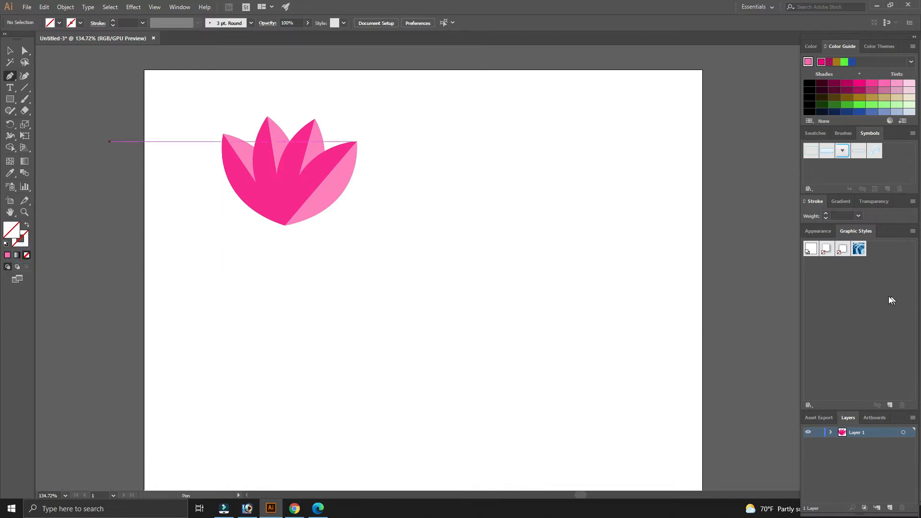
click(827, 214)
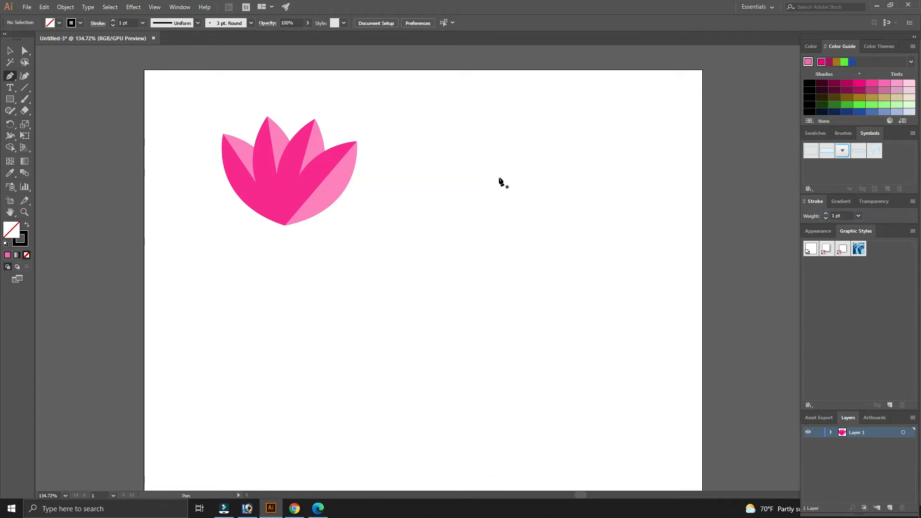
- Draw a gently curved vertical stem about 3.7 in long to the right of the flower
click(521, 146)
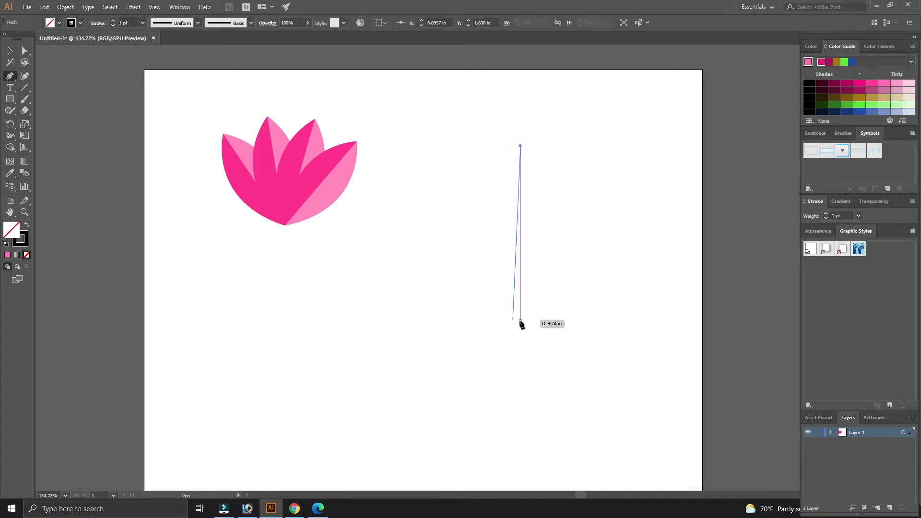
drag(517, 324, 571, 425)
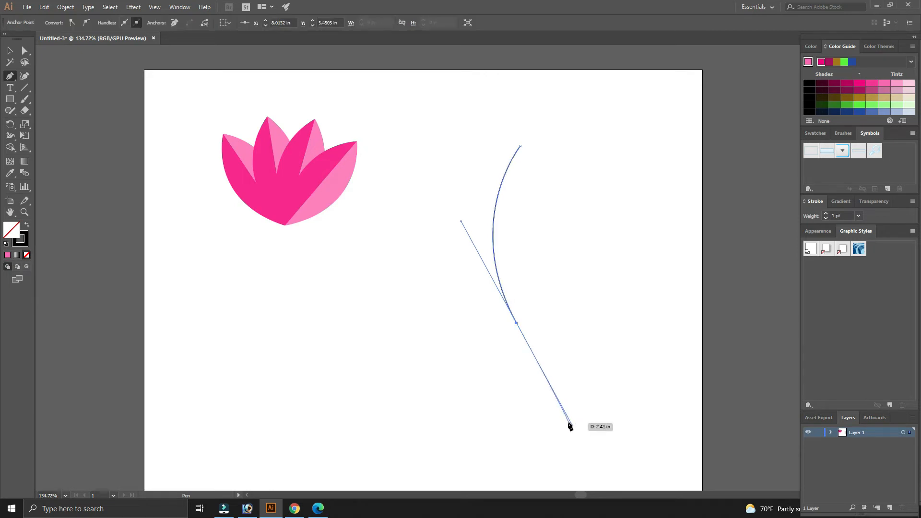
key(v)
click(573, 314)
click(496, 203)
click(543, 205)
click(497, 203)
click(566, 197)
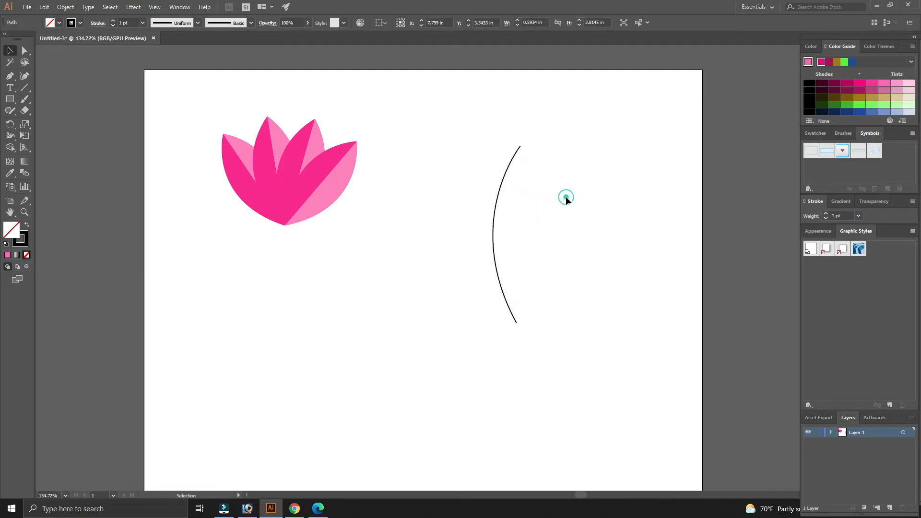
- Draw a curved branch from the upper left joining the stem
key(p)
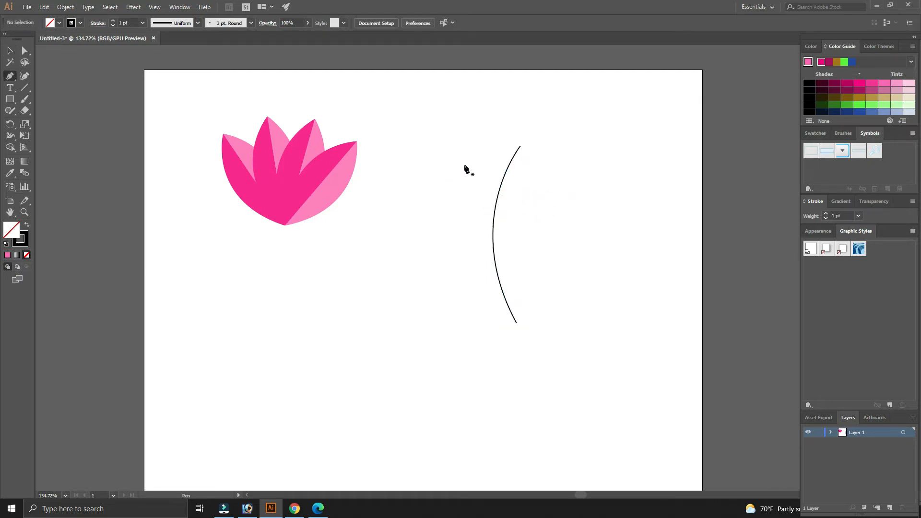
click(425, 156)
drag(495, 208, 501, 259)
ctrl+click(535, 271)
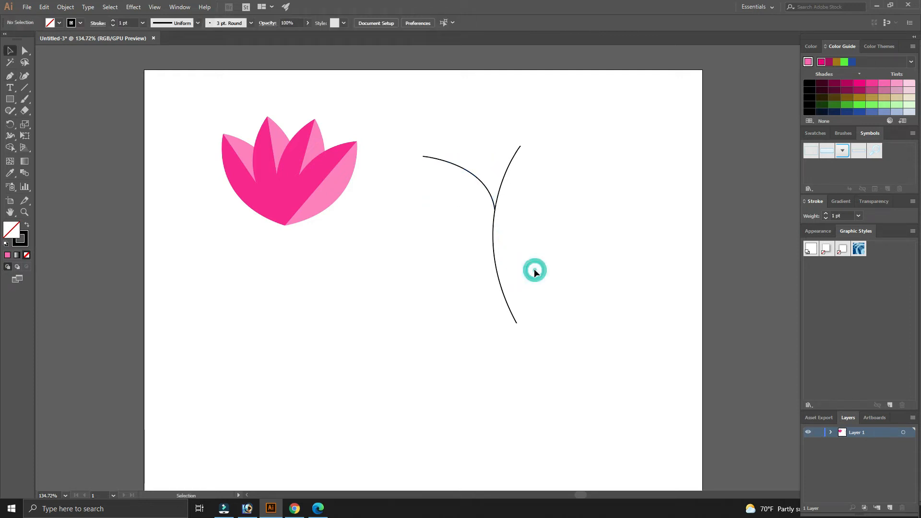
- Draw a short curved branch extending right from the middle of the stem
key(p)
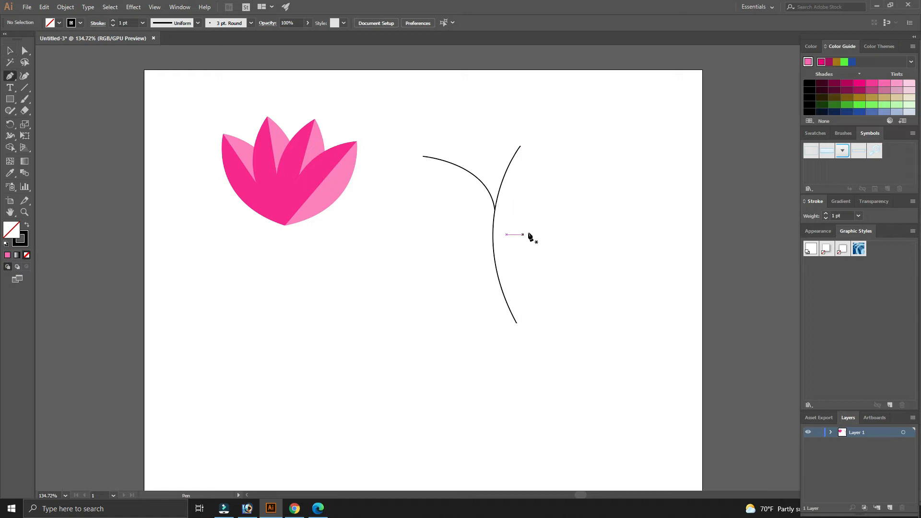
click(535, 222)
drag(495, 261, 491, 301)
ctrl+click(458, 324)
- Draw a lower curved branch from the left meeting the stem near its base
click(425, 255)
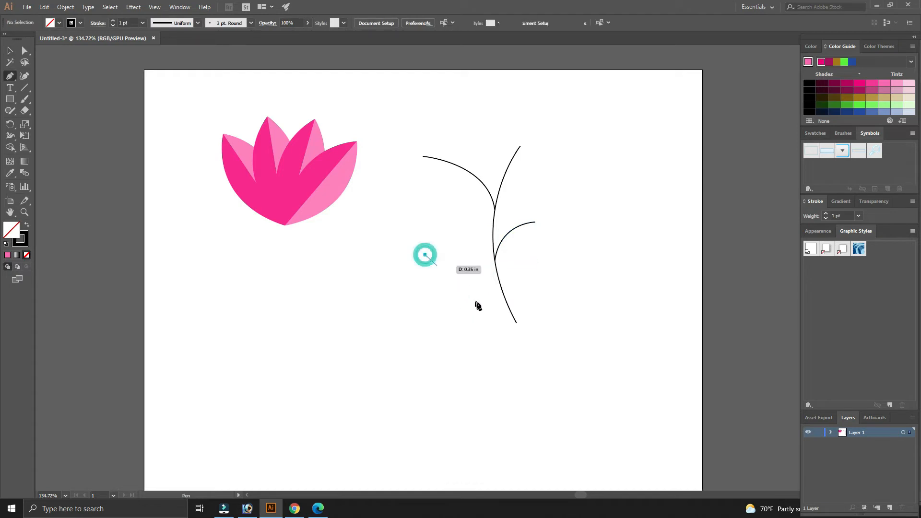
click(500, 284)
drag(504, 300, 514, 315)
key(v)
click(568, 299)
- Select all stem and branch paths and set their stroke weight to 10 pt
mouse_move(399, 123)
mouse_down()
mouse_move(509, 307)
mouse_move(583, 370)
mouse_up()
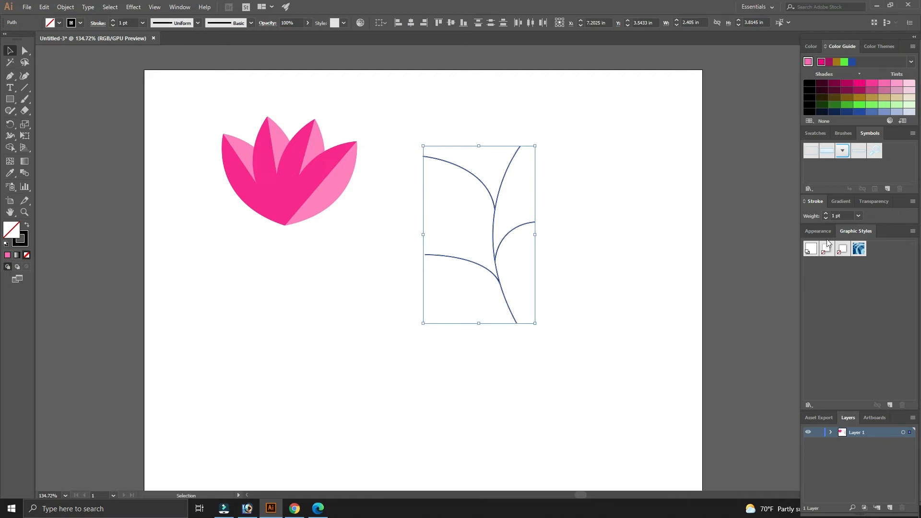
click(847, 215)
click(860, 216)
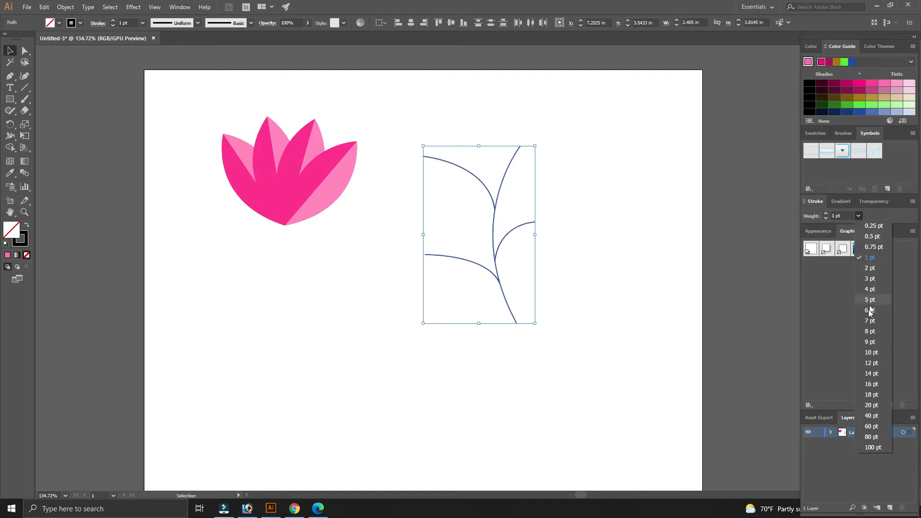
click(871, 352)
click(558, 310)
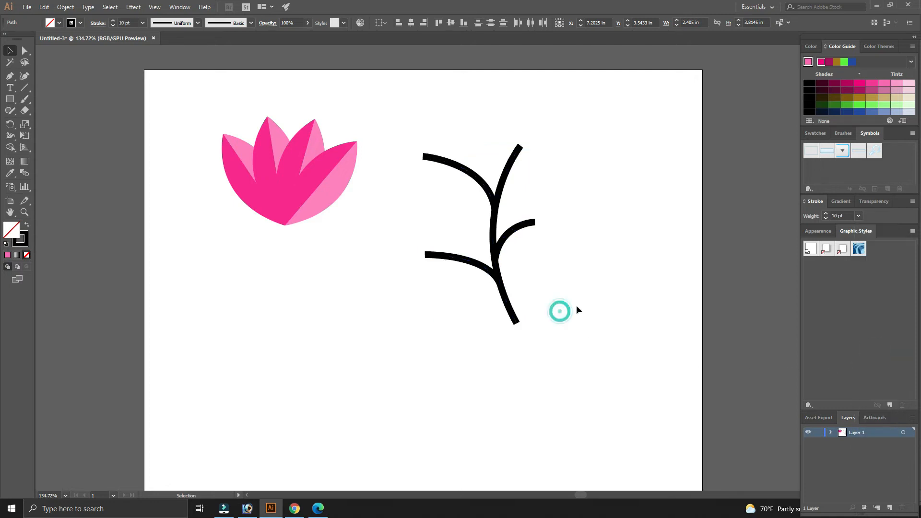
- Nudge the right branch so it joins the main stem cleanly
click(514, 231)
drag(513, 231, 514, 222)
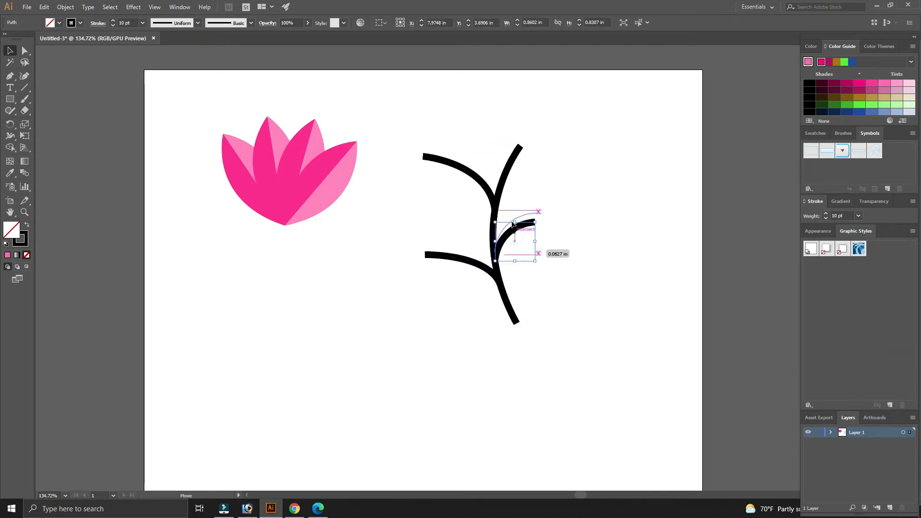
click(592, 220)
click(589, 248)
drag(589, 247, 583, 249)
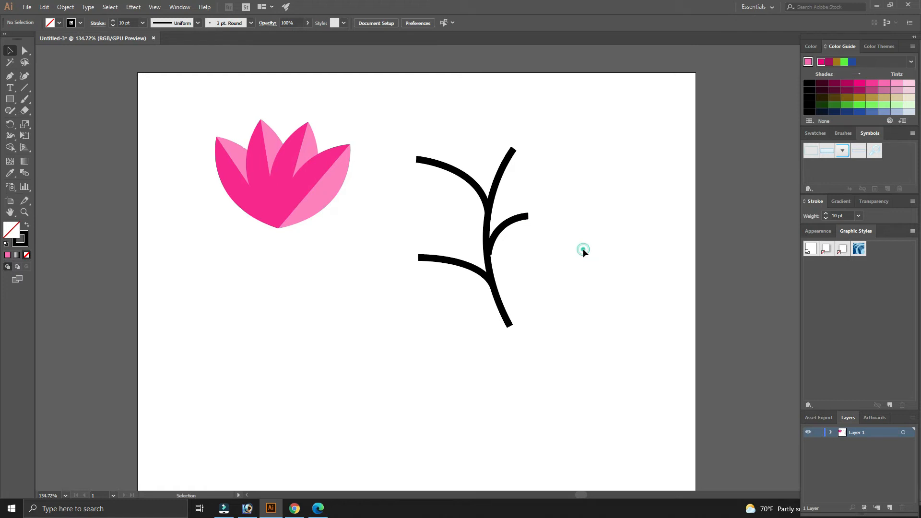
click(513, 221)
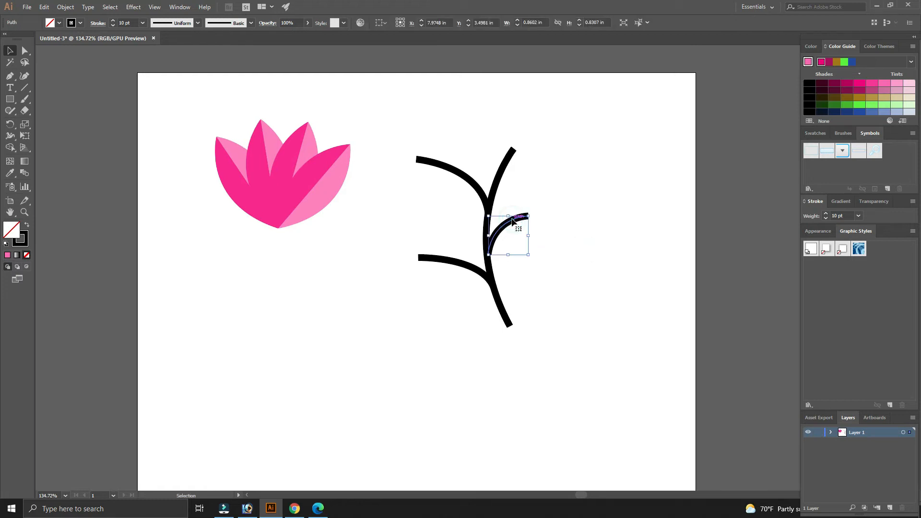
click(595, 230)
- Color the stem and branch strokes dark green using color values 100, 100 and 50
drag(402, 117, 581, 372)
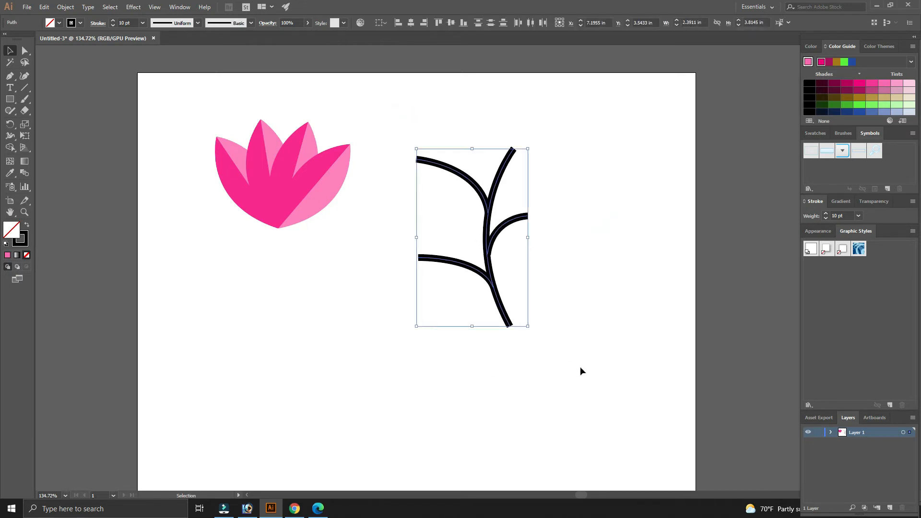
click(25, 240)
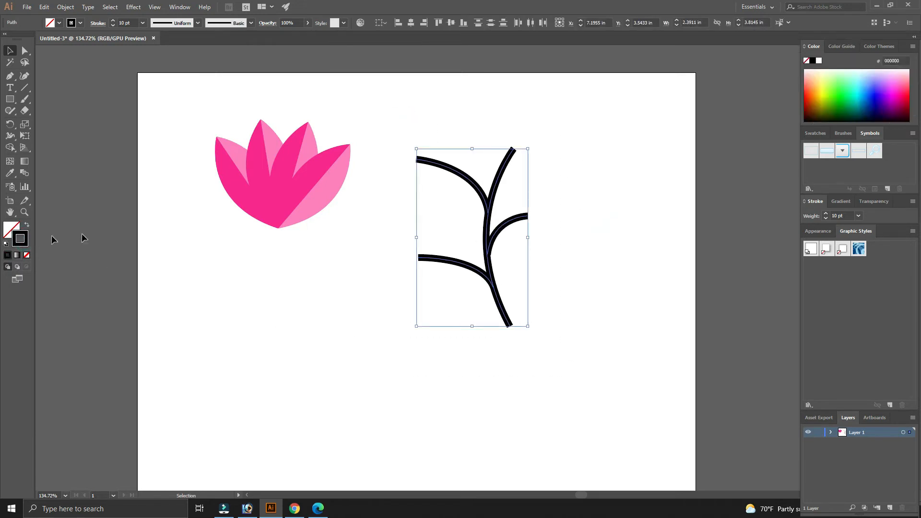
double_click(22, 240)
click(559, 273)
text(100)
key(Tab)
key(Tab)
text(100)
key(Tab)
text(50)
key(Return)
click(594, 273)
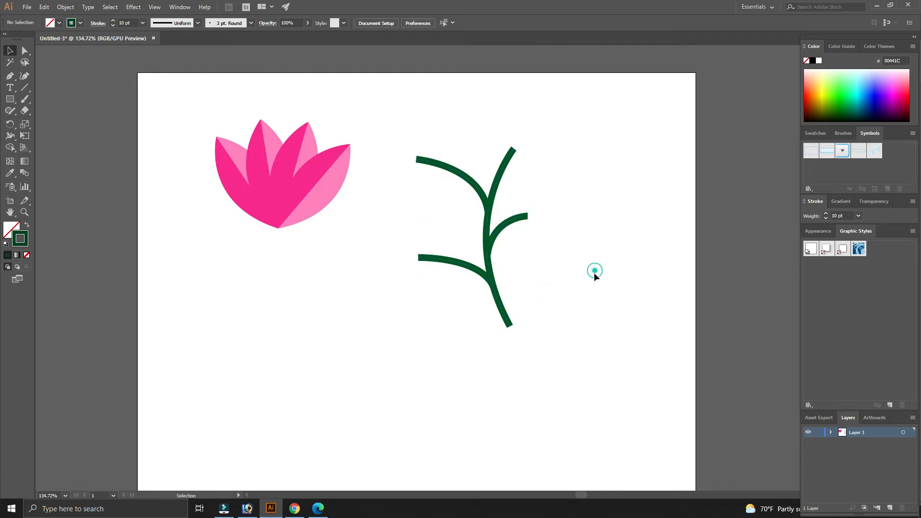
- Select all stem and branch paths and group them
click(512, 221)
drag(555, 354, 420, 141)
right_click(497, 183)
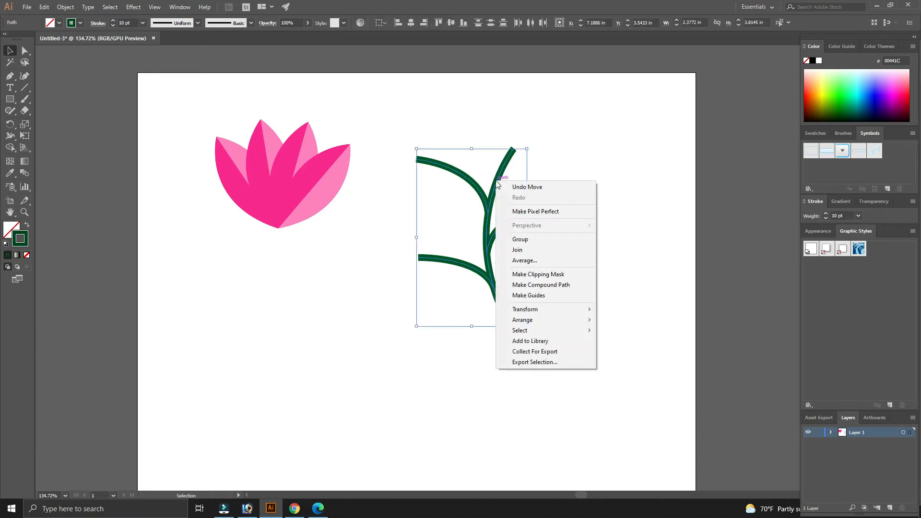
click(522, 241)
click(587, 229)
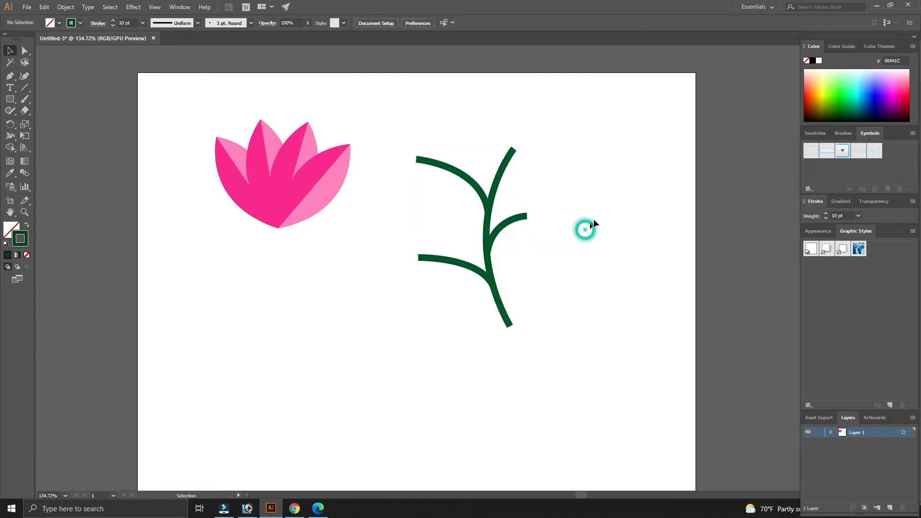
- Move the flower head onto the top of the stem and rotate it slightly to follow the stem
click(316, 196)
drag(320, 191, 549, 118)
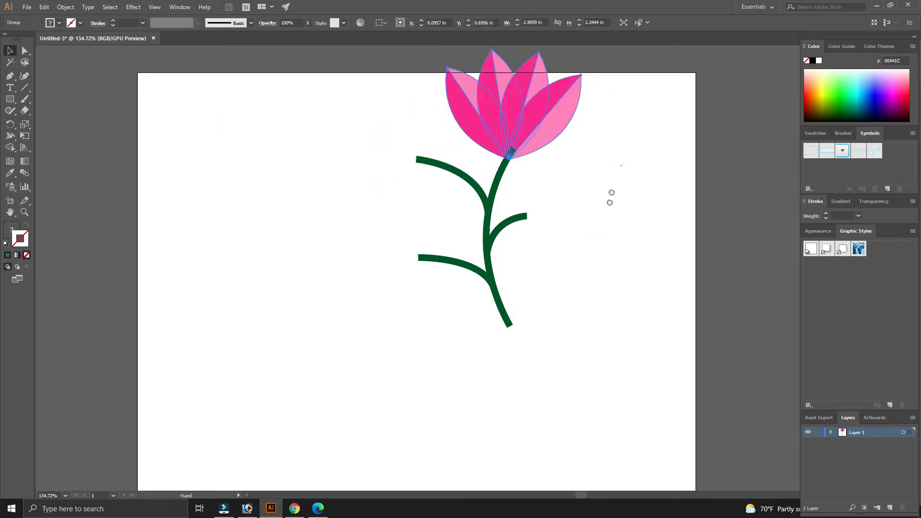
drag(596, 146, 581, 197)
drag(567, 103, 555, 111)
drag(537, 163, 540, 171)
key(r)
drag(584, 193, 565, 220)
key(v)
drag(531, 182, 544, 188)
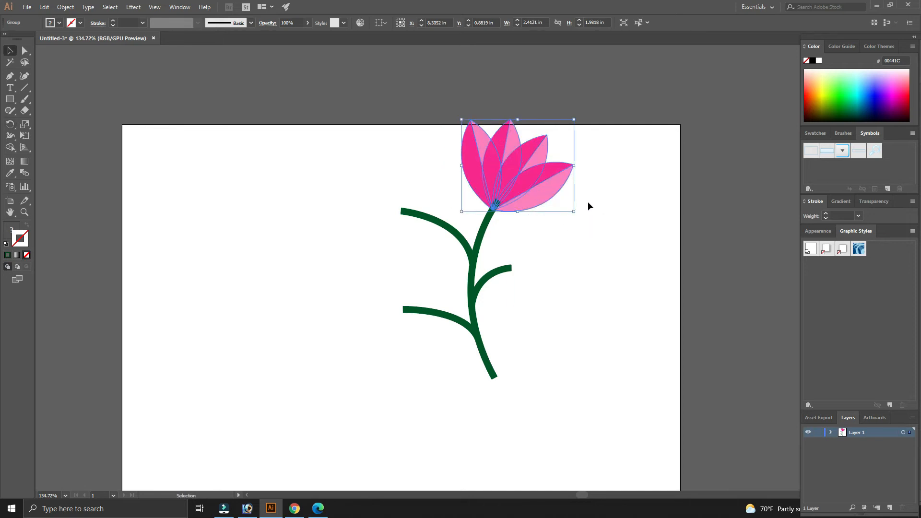
- Fine-tune the flower head's rotation and position at the stem tip
key(r)
drag(595, 208, 592, 214)
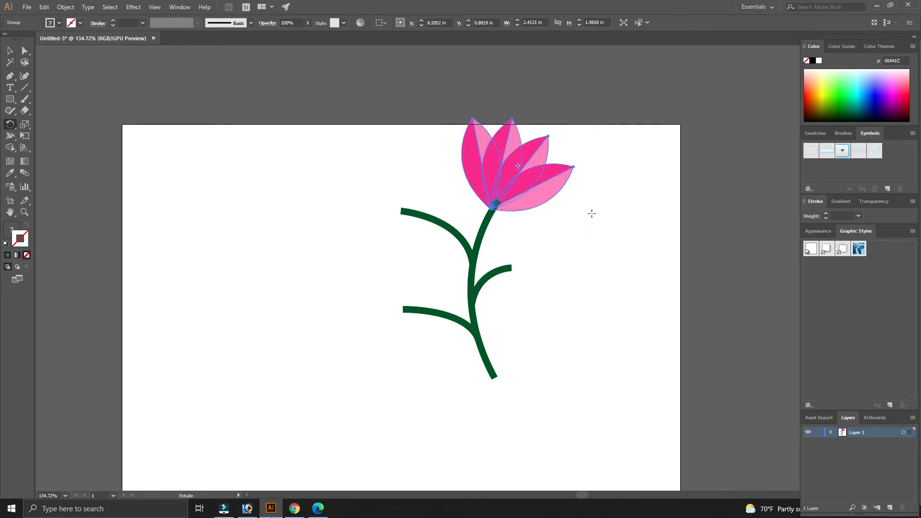
key(v)
click(572, 228)
drag(532, 196, 536, 195)
click(560, 238)
key(space)
drag(570, 224, 568, 231)
click(535, 202)
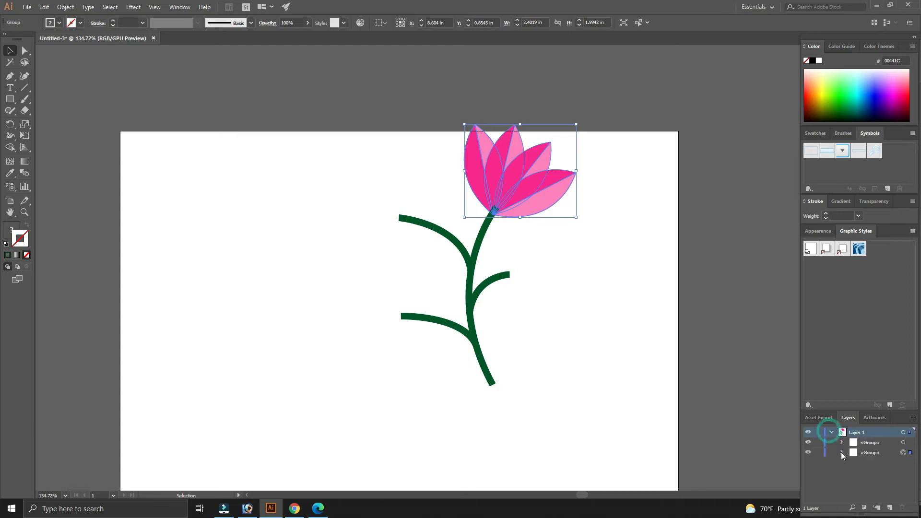
- Reorder the layers so the flower head group sits above the stem group
drag(866, 451, 866, 442)
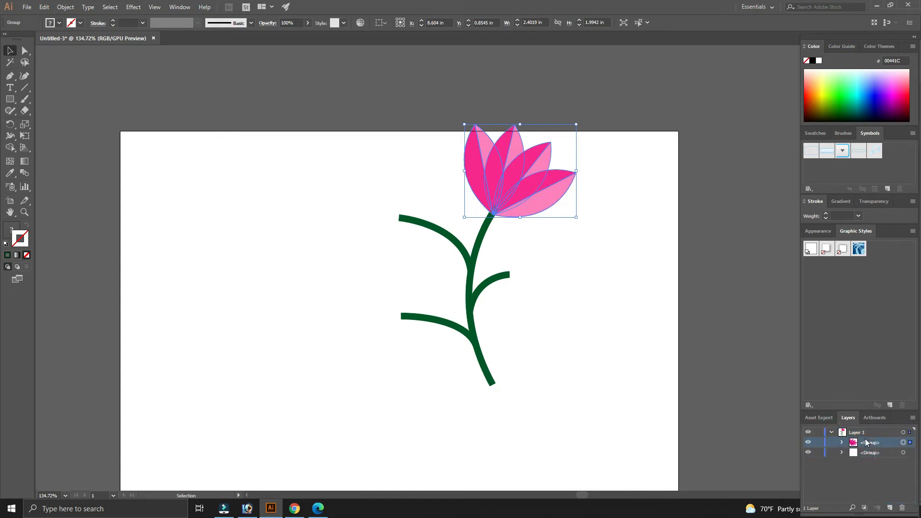
click(568, 258)
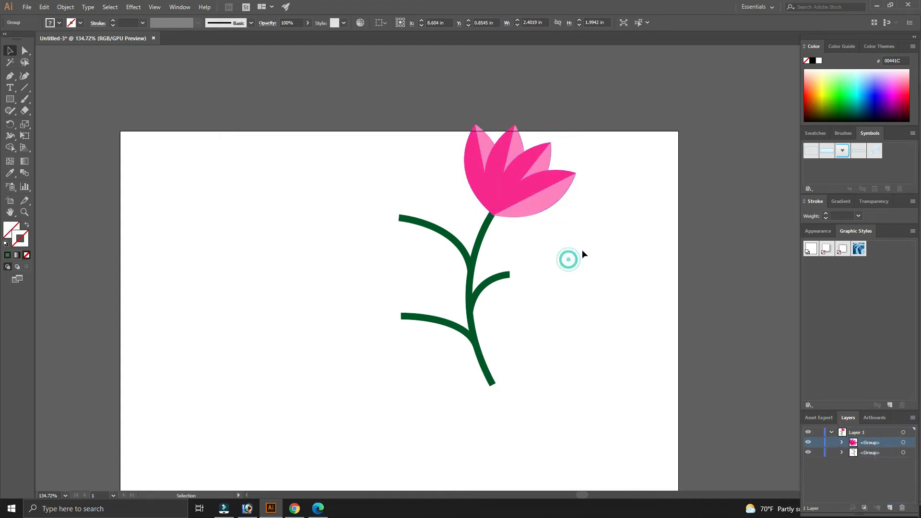
- Nudge the main flower head slightly left on the stem tip
click(538, 198)
key(Left)
click(556, 243)
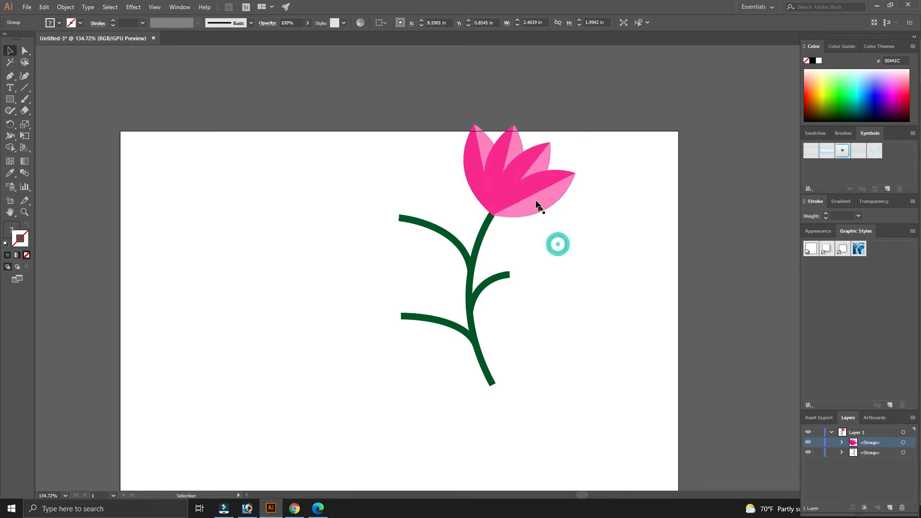
- Duplicate the flower head in place and move the copy to the upper-left branch tip, rotating it to face left
click(534, 200)
key(ctrl+c)
key(ctrl+f)
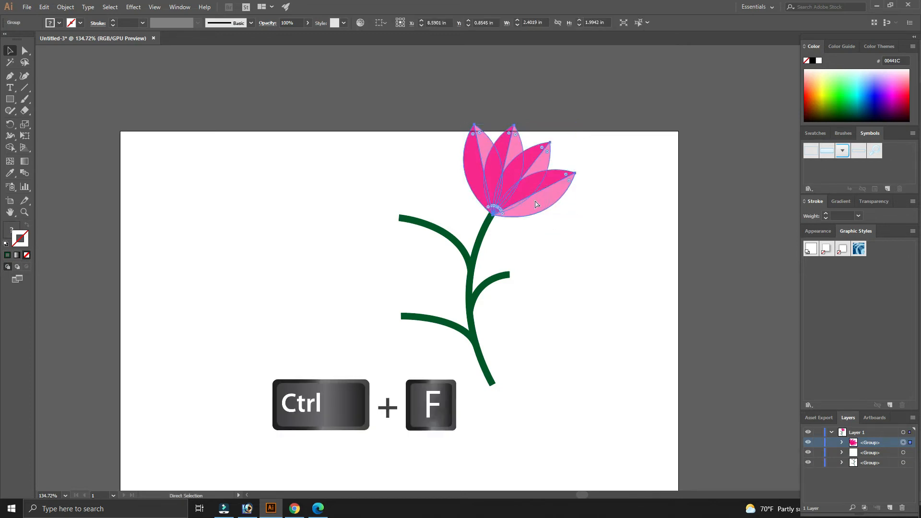
click(595, 233)
click(544, 205)
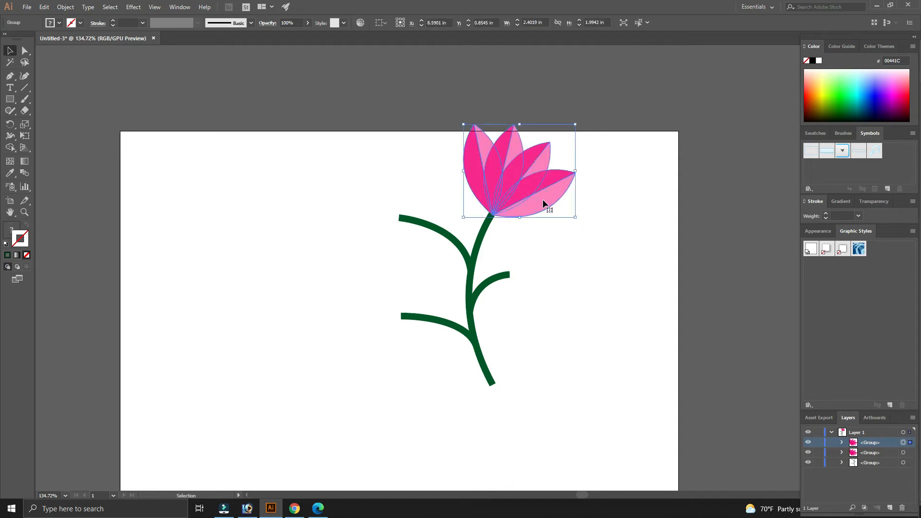
drag(542, 199, 407, 180)
key(r)
key(v)
click(561, 258)
drag(422, 143, 411, 139)
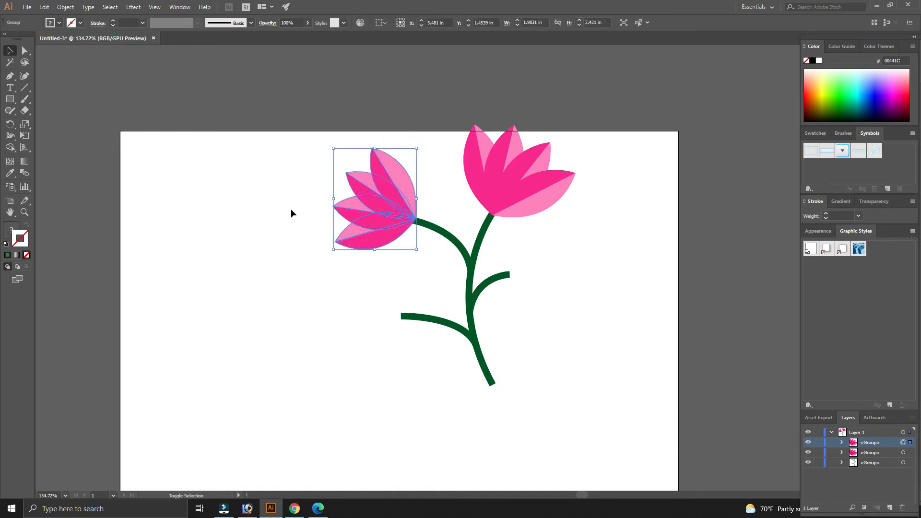
- Scale the left flower head down slightly and nudge it into place at the upper-left branch end
click(290, 210)
drag(399, 183, 398, 185)
click(347, 281)
click(379, 253)
drag(416, 152, 412, 157)
click(426, 157)
drag(373, 210, 374, 211)
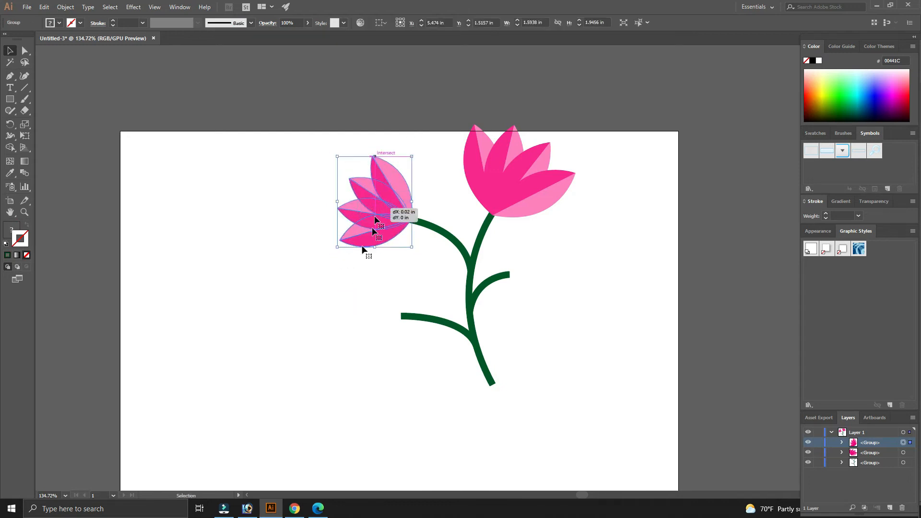
click(350, 267)
click(382, 228)
key(Down)
key(Down)
key(Right)
key(Right)
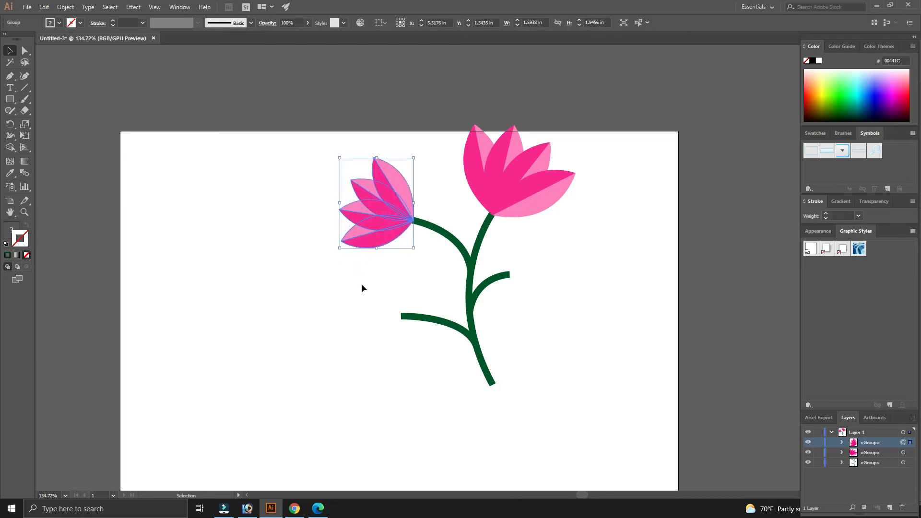
- Duplicate the left flower head onto the lower-left branch tip, scale it smaller and nudge it into place
click(361, 287)
click(332, 276)
click(386, 240)
key(ctrl+c)
drag(384, 240, 392, 332)
drag(413, 261, 425, 287)
key(r)
key(v)
click(425, 287)
click(380, 313)
drag(380, 318, 413, 306)
click(434, 274)
click(390, 314)
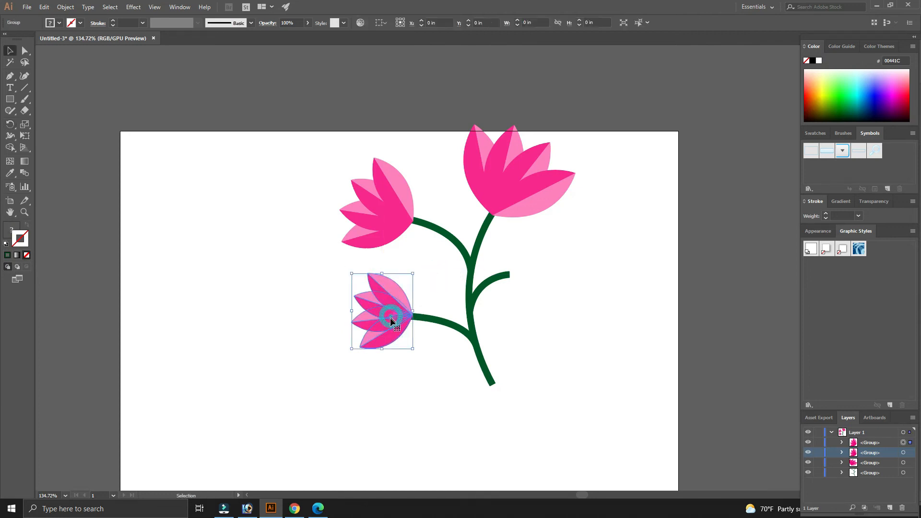
key(Right)
key(Down)
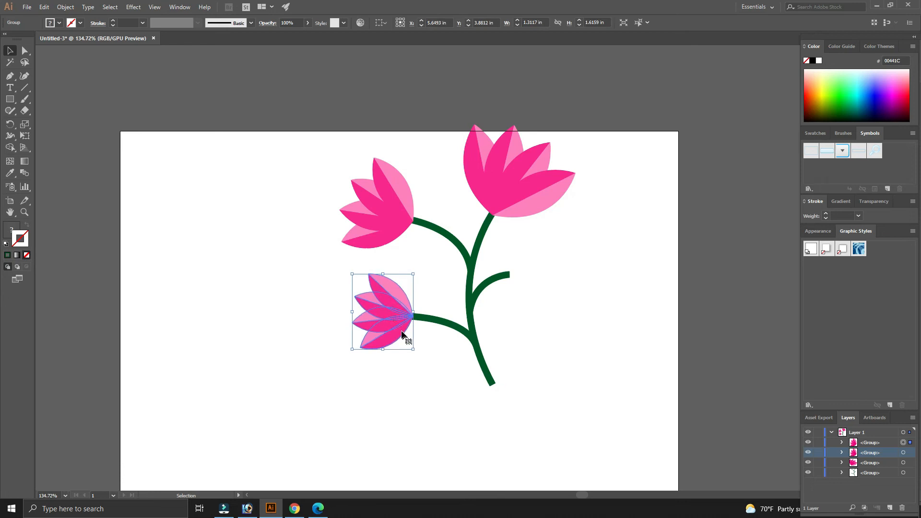
- Duplicate the lower flower head onto the right branch tip, turned to face right
drag(395, 335, 442, 262)
key(r)
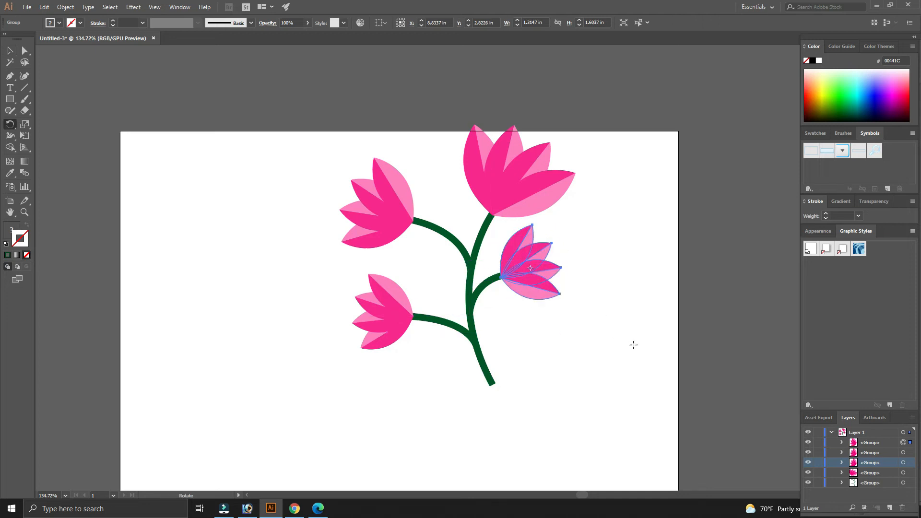
key(v)
click(621, 359)
click(541, 297)
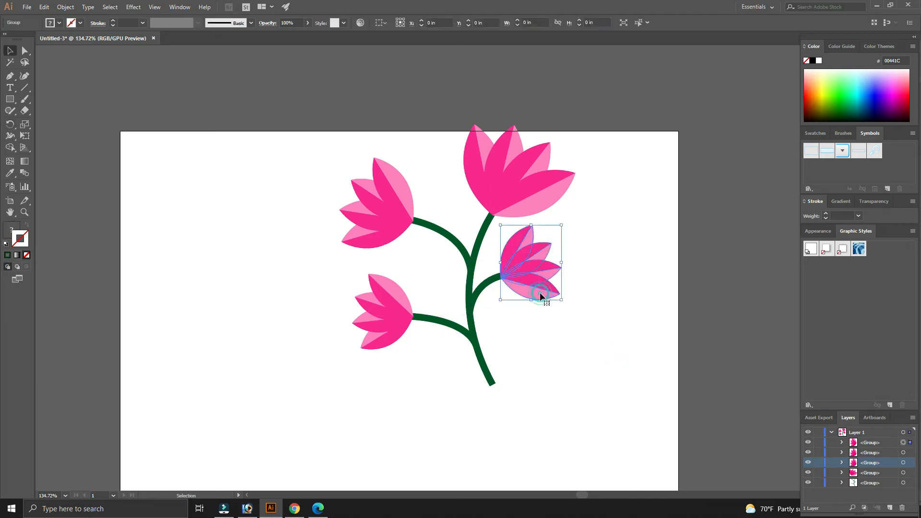
- Nudge the right flower head left and shift the lower-left flower head slightly onto its branch
key(Left)
click(395, 325)
drag(398, 323, 400, 324)
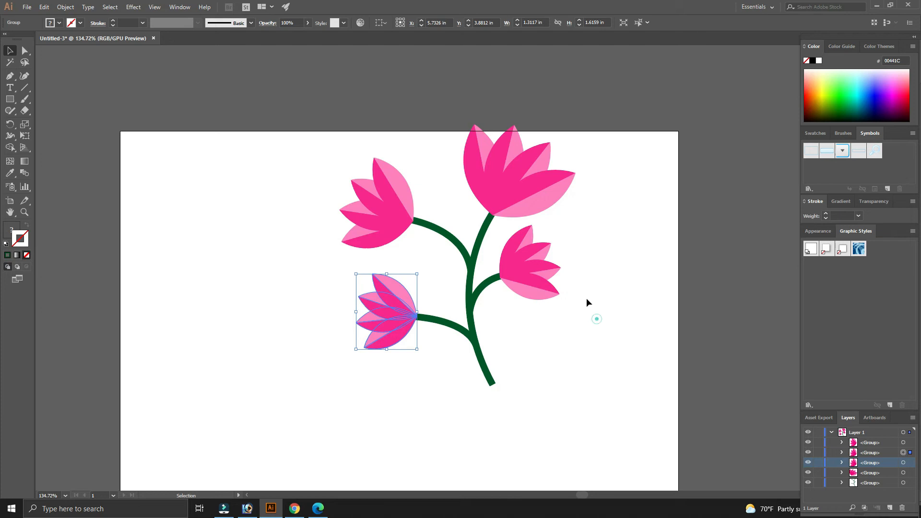
- Rotate the main flower head slightly at the top of the stem
click(539, 200)
key(r)
drag(591, 215, 593, 222)
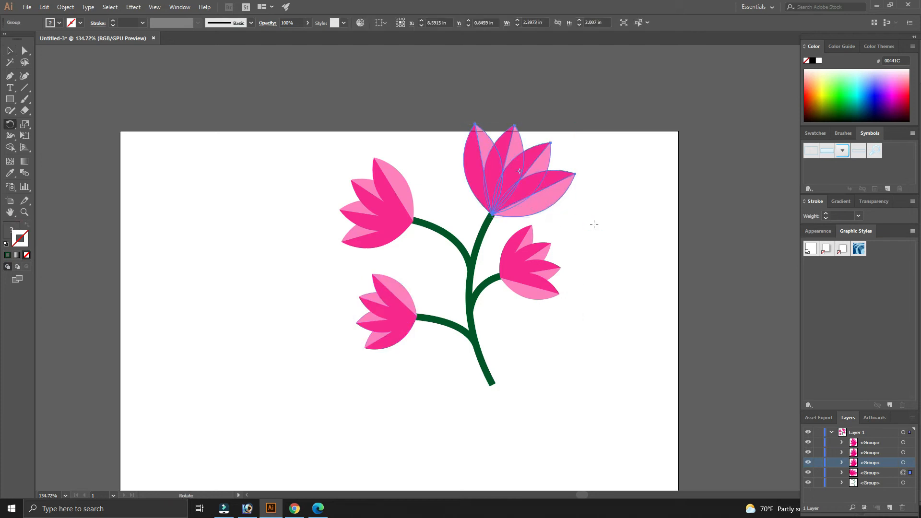
- Select the whole illustration and reposition it on the artboard
key(a)
click(588, 251)
drag(590, 407, 330, 118)
key(ctrl+1)
key(v)
drag(530, 230, 499, 275)
key(space)
drag(601, 337, 590, 252)
click(590, 253)
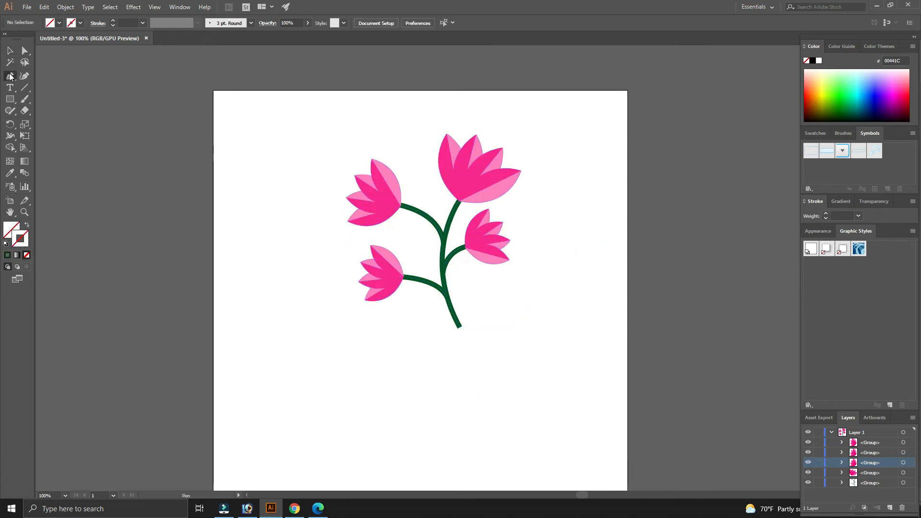
key(space)
drag(373, 372, 371, 319)
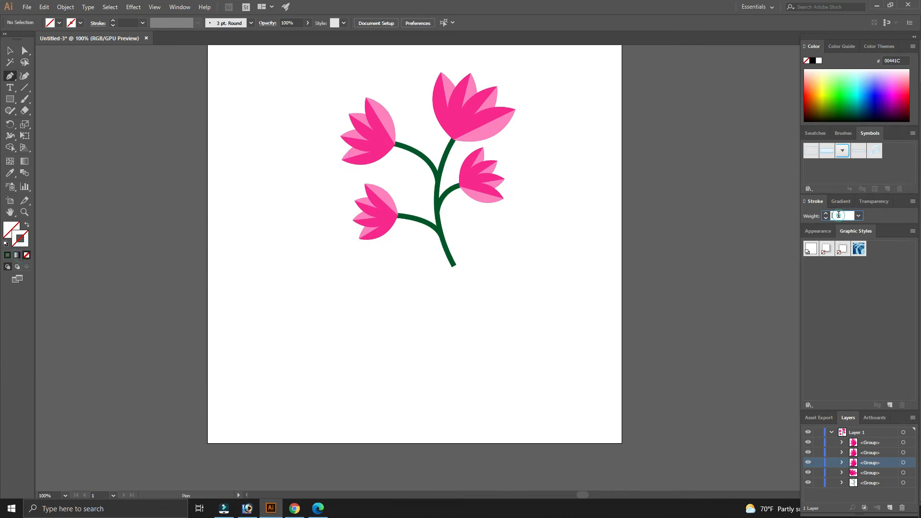
- Draw a pointed leaf outline with the Pen tool at 1 pt stroke, including a curved inner cut line
key(Return)
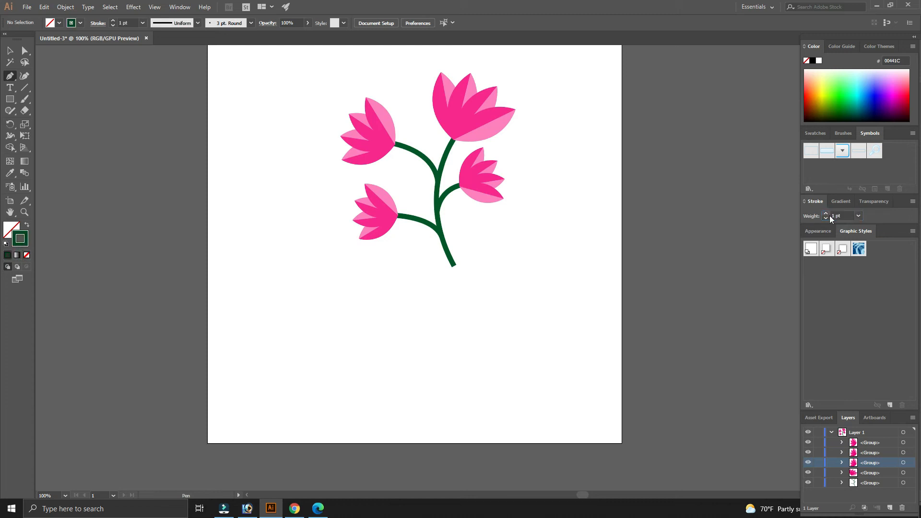
click(367, 286)
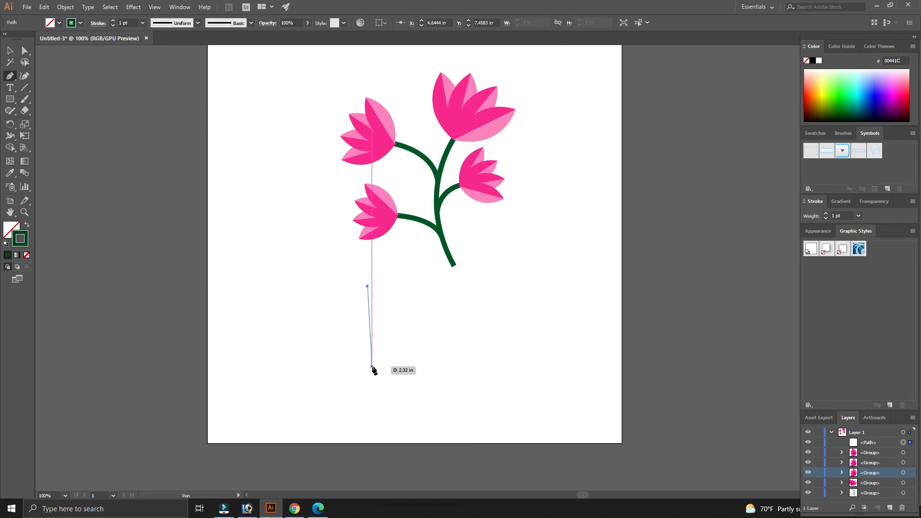
drag(401, 385, 403, 390)
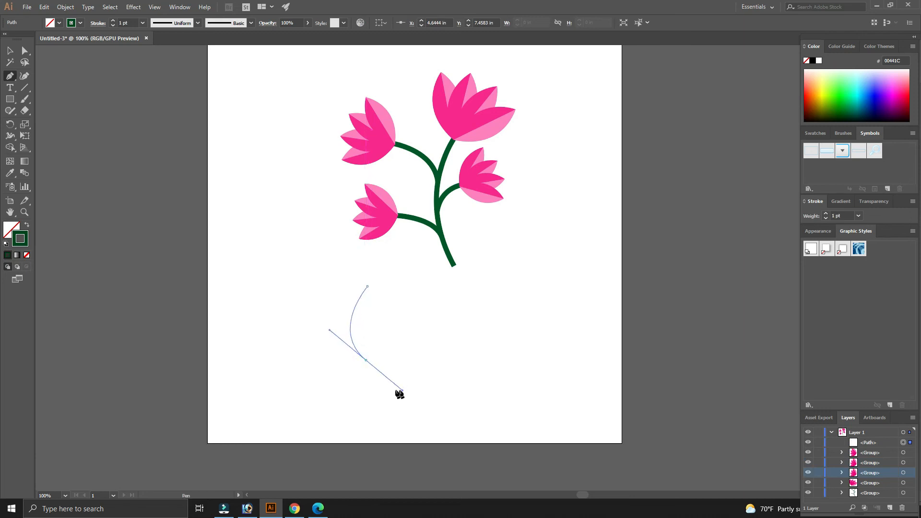
click(366, 361)
drag(368, 311, 380, 292)
click(368, 312)
click(372, 360)
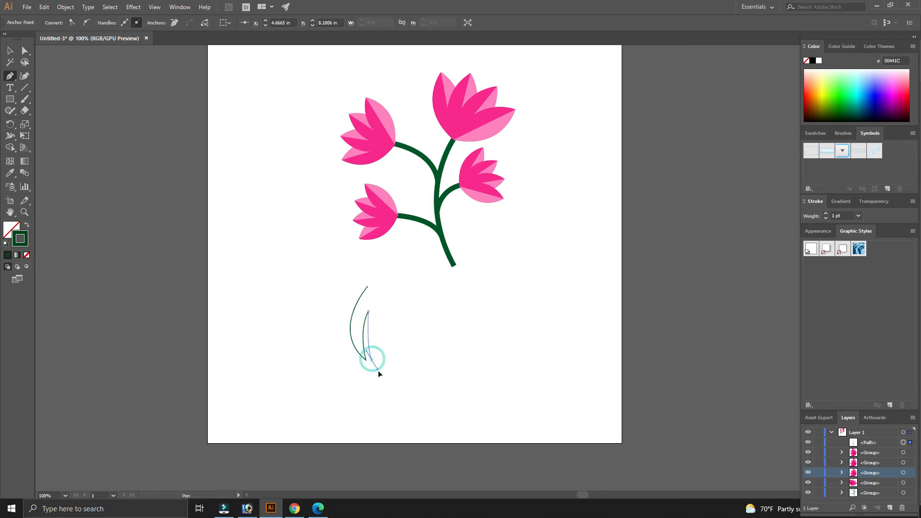
drag(382, 380, 383, 381)
click(372, 360)
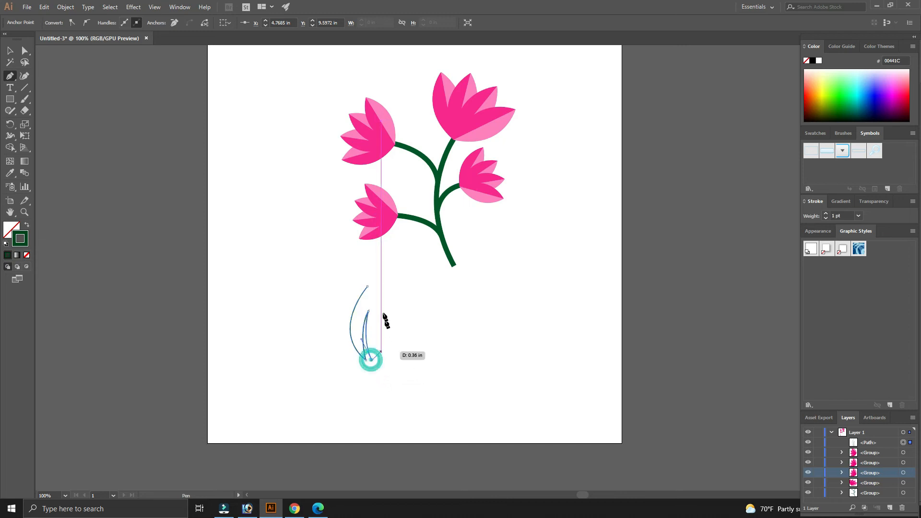
click(368, 286)
drag(355, 279, 337, 246)
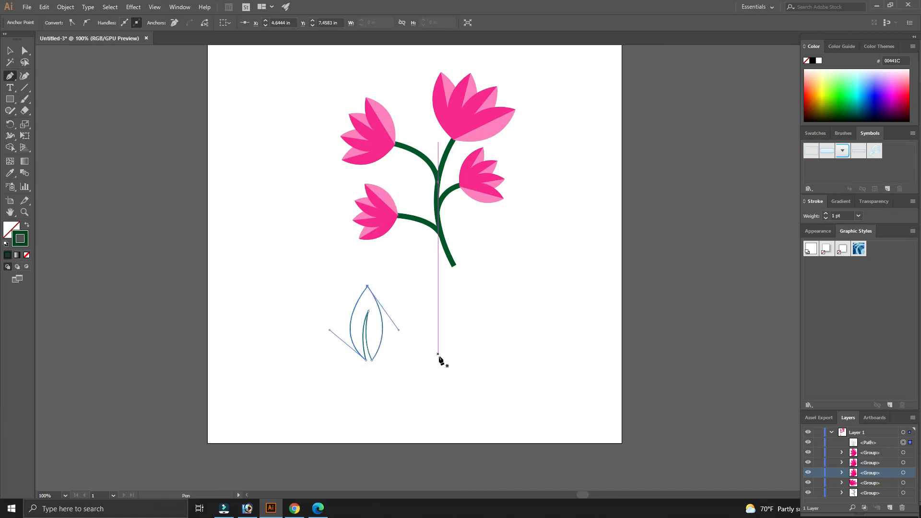
- Select both leaf paths and fill them with green C 100, M 0, Y 100, K 30
key(v)
click(416, 363)
drag(388, 364, 403, 364)
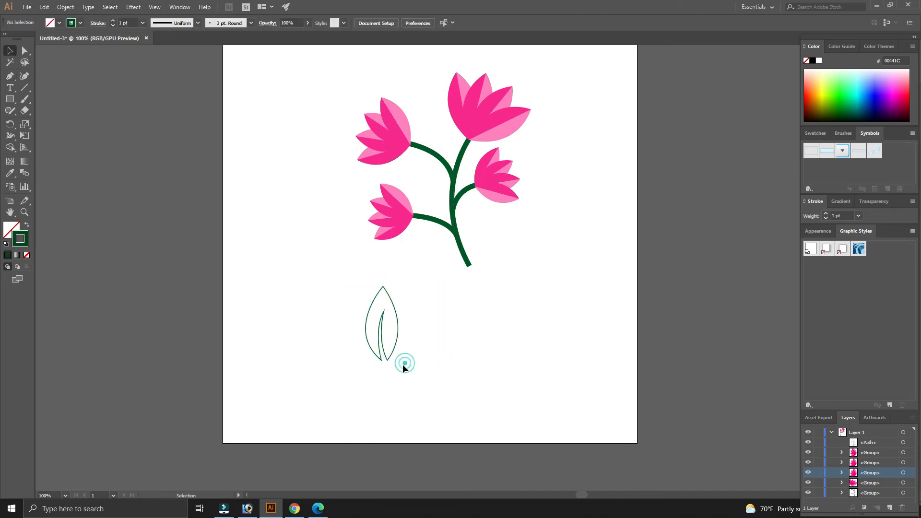
click(391, 359)
click(429, 351)
drag(361, 335, 441, 363)
click(342, 307)
click(441, 369)
click(396, 341)
click(445, 335)
click(394, 310)
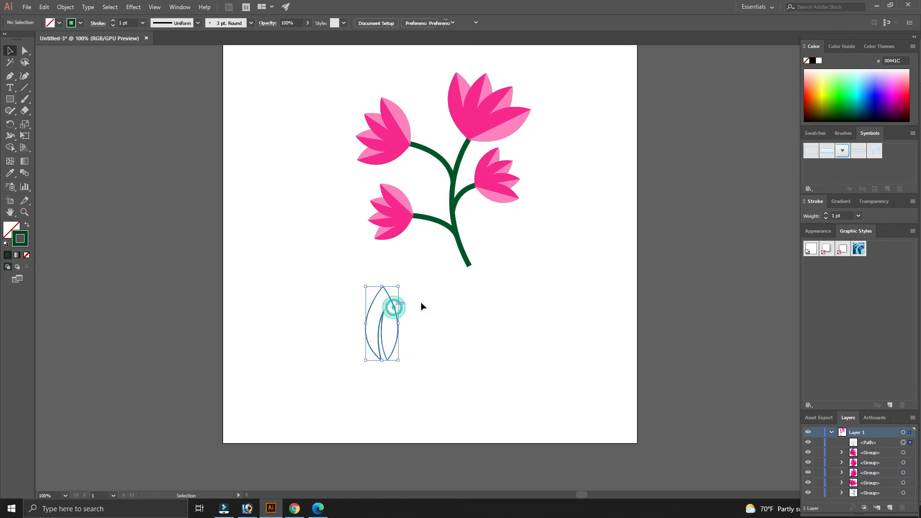
click(421, 304)
drag(417, 376, 326, 288)
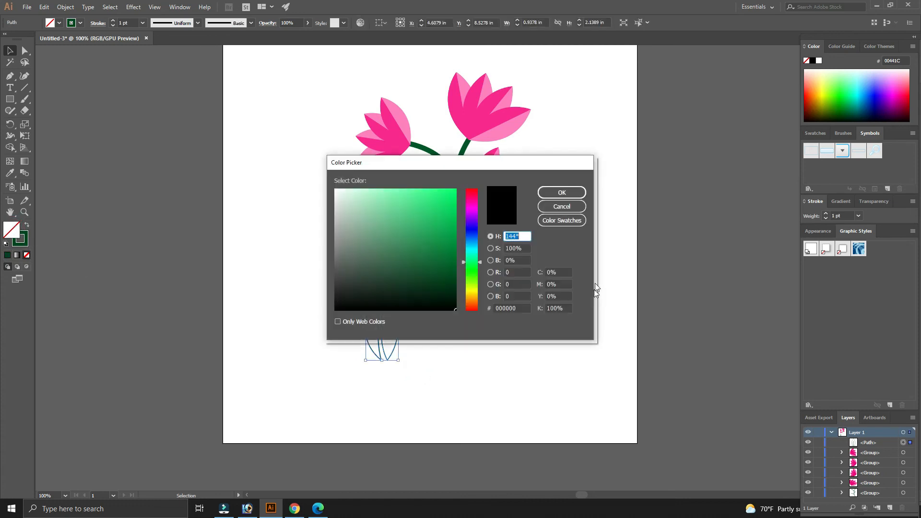
click(563, 272)
text(100)
key(Tab)
key(Tab)
text(100)
key(Tab)
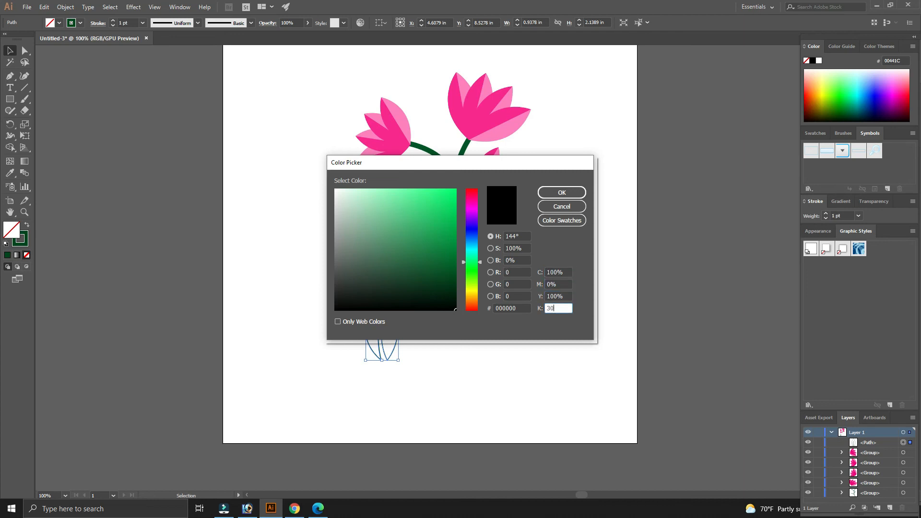
key(Return)
click(450, 333)
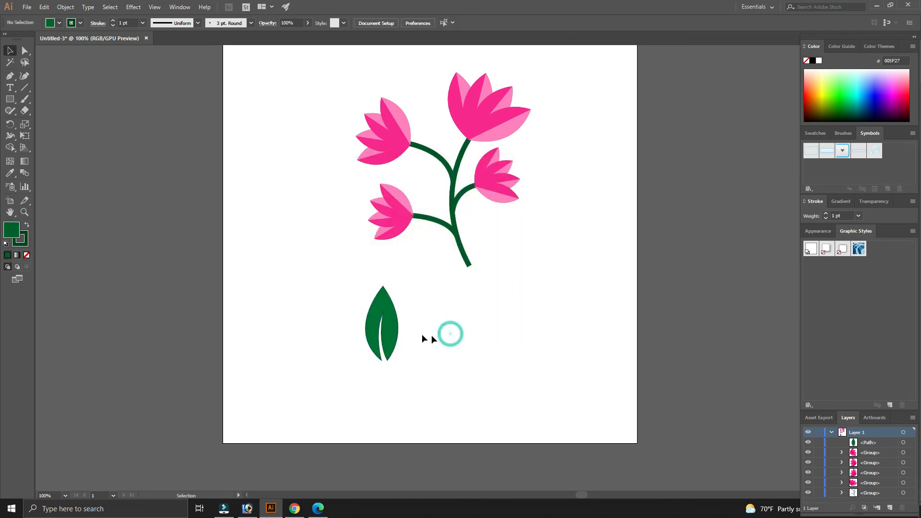
- Remove the leaf's outline by setting its stroke weight to 0
drag(431, 374, 461, 369)
click(458, 370)
drag(402, 366, 428, 368)
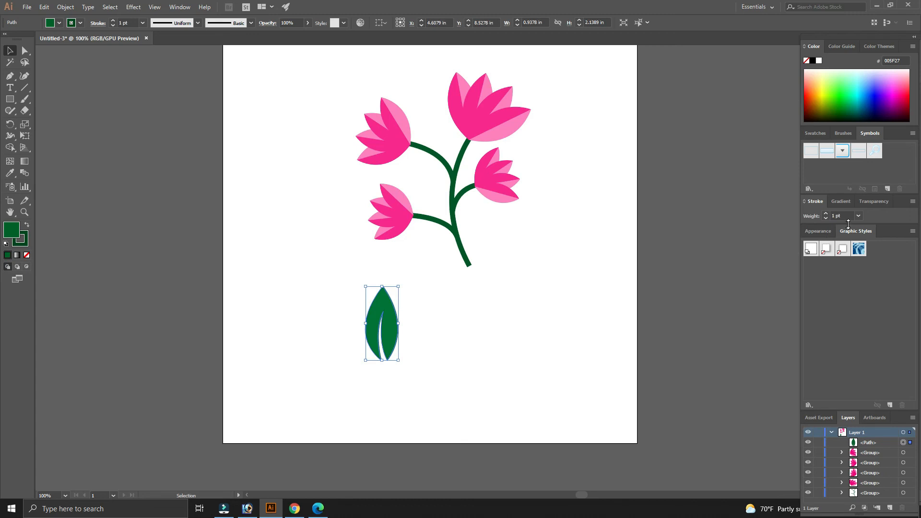
text(0)
key(Return)
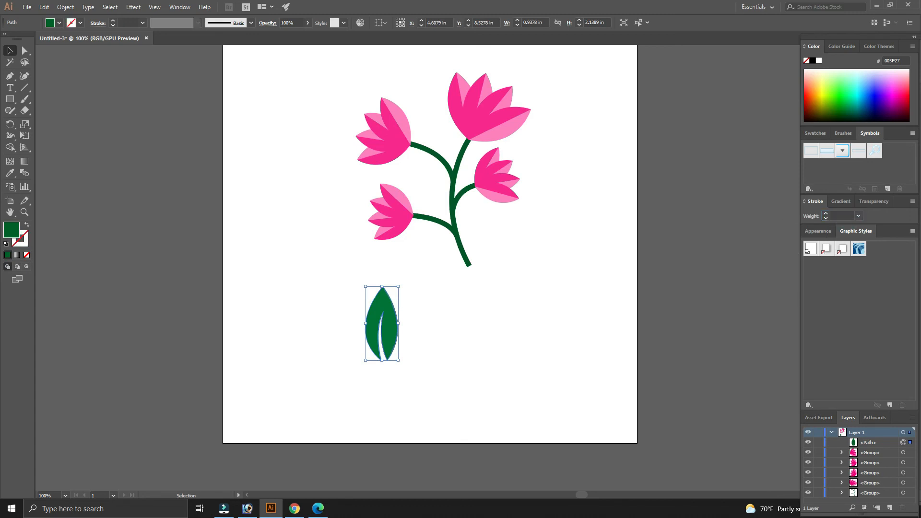
click(458, 340)
click(387, 331)
click(459, 319)
click(379, 330)
click(450, 330)
drag(485, 326, 444, 344)
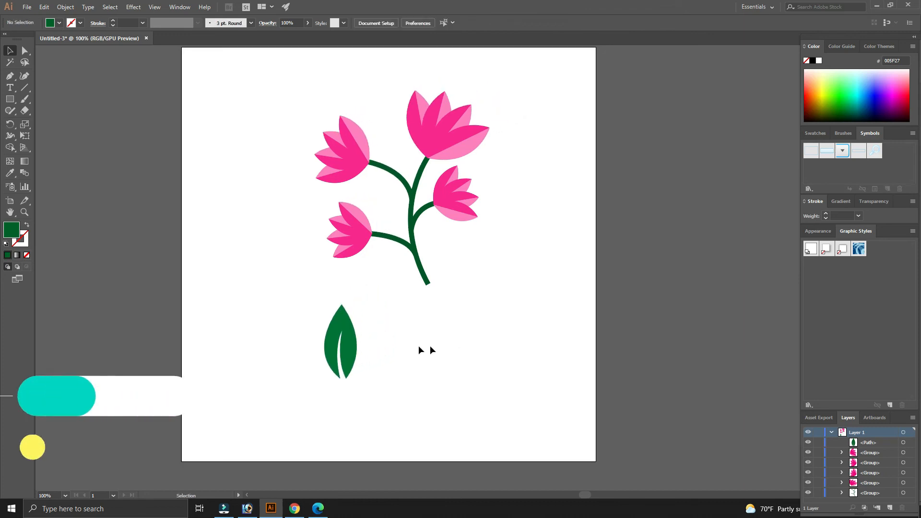
- Move the leaf onto the stem between the upper-left and right branches
click(350, 351)
drag(385, 330, 416, 189)
drag(412, 159, 403, 177)
drag(286, 144, 33, 169)
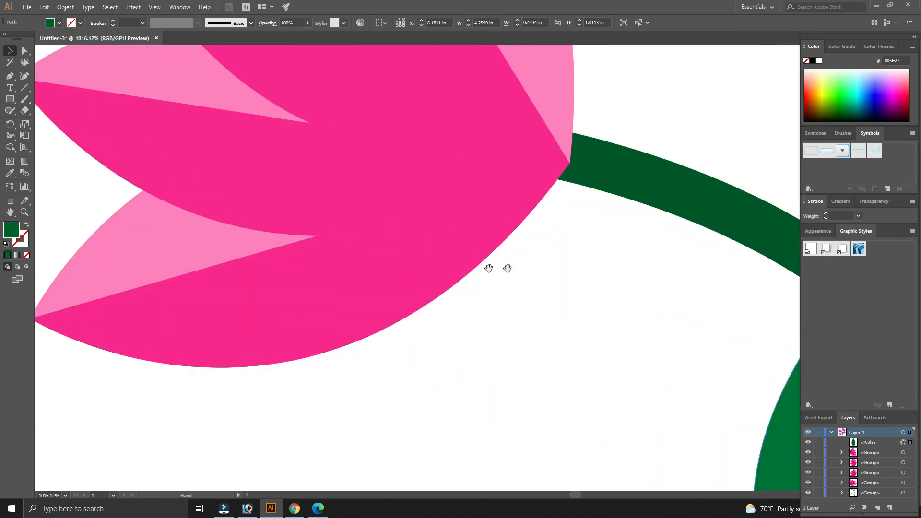
drag(488, 268, 128, 201)
key(ctrl+minus)
key(ctrl+minus)
key(ctrl+minus)
key(ctrl+minus)
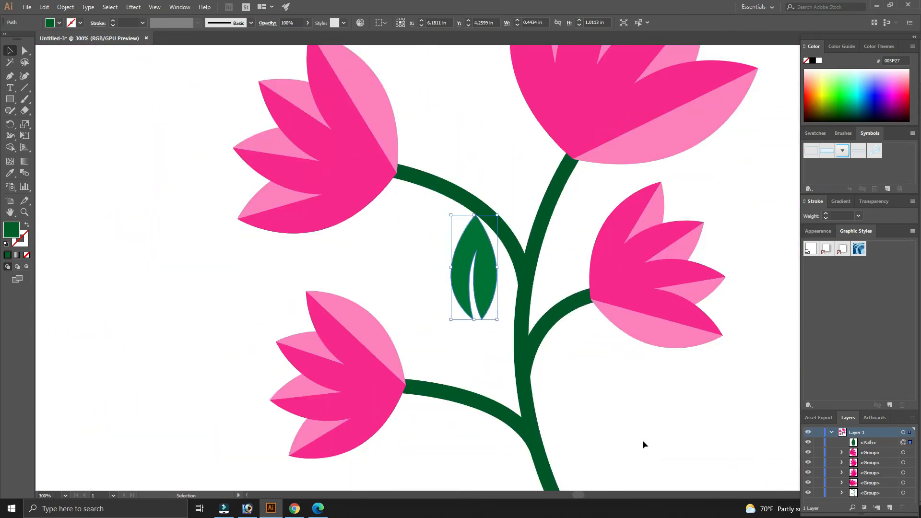
- Rotate the leaf to lie horizontally against the stem, pointing left
click(644, 441)
drag(662, 436, 541, 375)
click(368, 214)
drag(368, 205, 370, 239)
key(r)
drag(383, 280, 388, 229)
key(v)
click(364, 298)
click(353, 254)
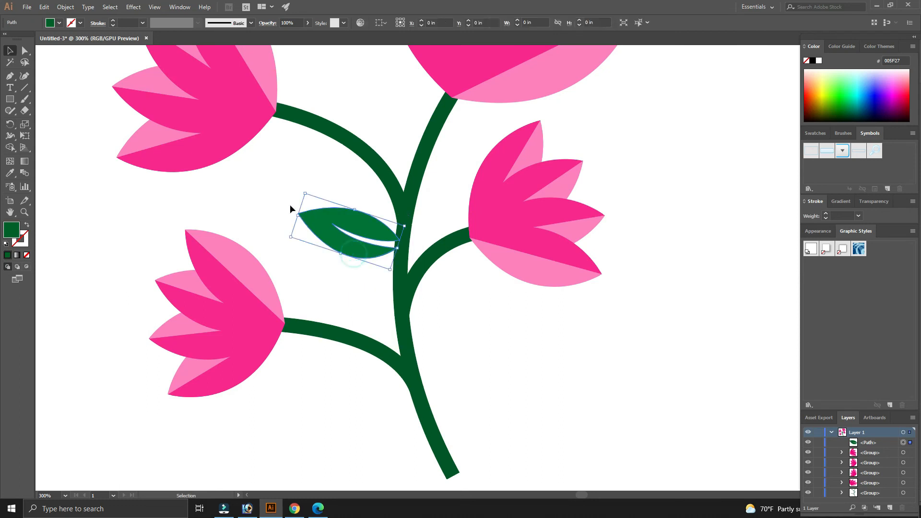
- Shift the leaf slightly so its base touches the stem
drag(305, 193, 312, 197)
click(322, 187)
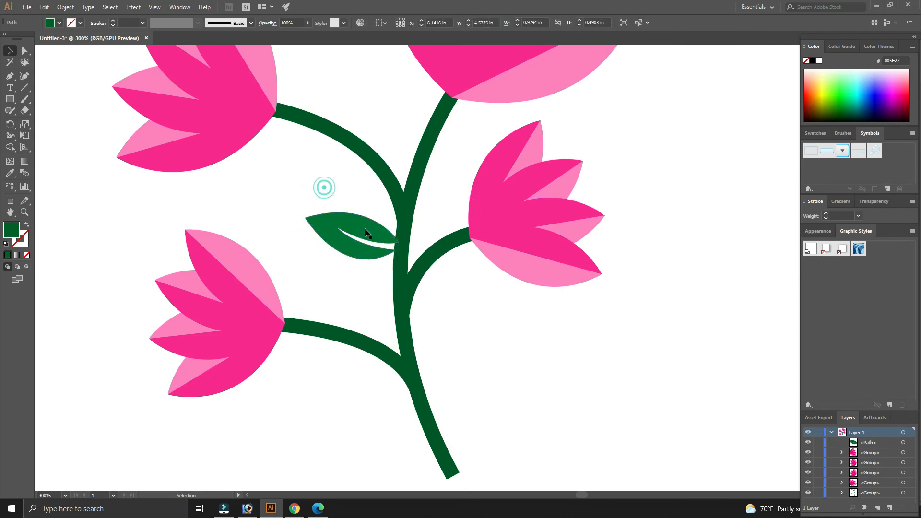
click(368, 232)
key(ctrl+0)
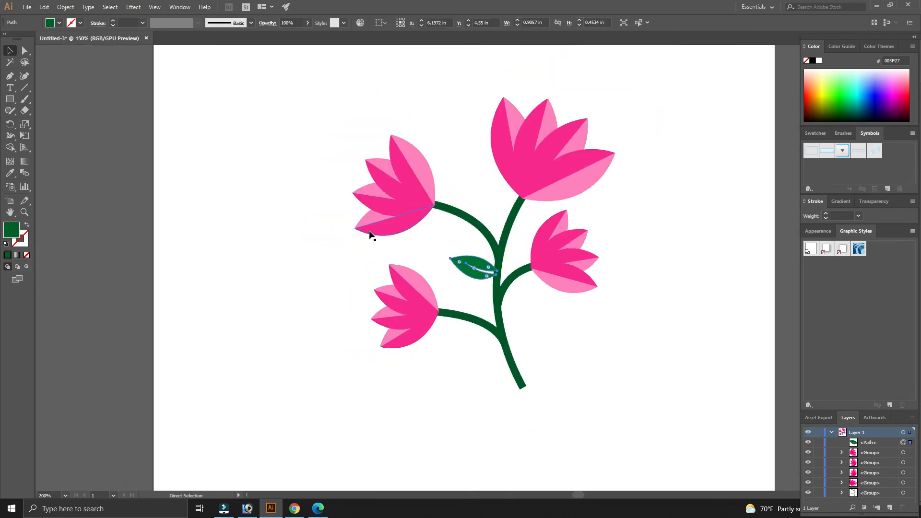
- Duplicate the leaf twice along the stem, rotating one copy to point right from the stem
drag(415, 333, 309, 256)
drag(367, 200, 414, 249)
click(496, 285)
key(r)
drag(469, 267, 378, 277)
key(v)
drag(442, 246, 423, 228)
click(457, 251)
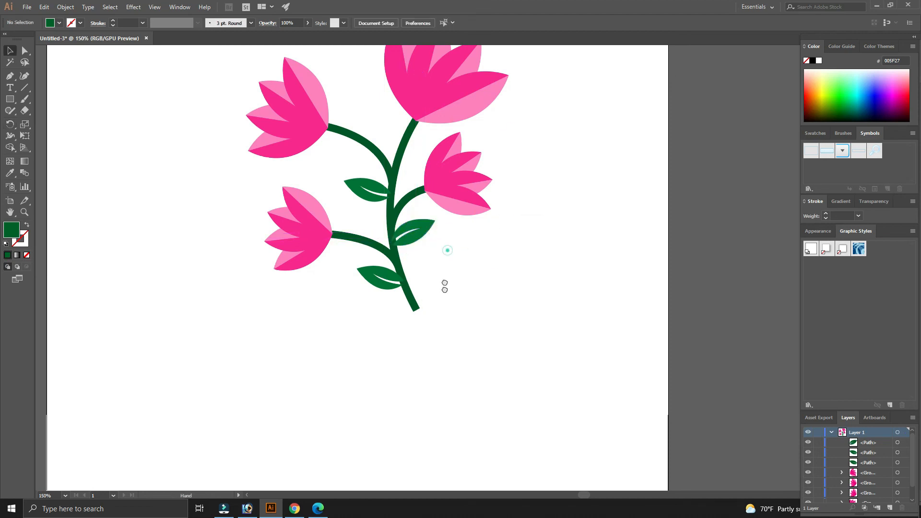
- Duplicate the right leaf up to the top of the stem below the large tulip and rotate the copy to fit
scroll(444, 285, up, 2)
click(409, 283)
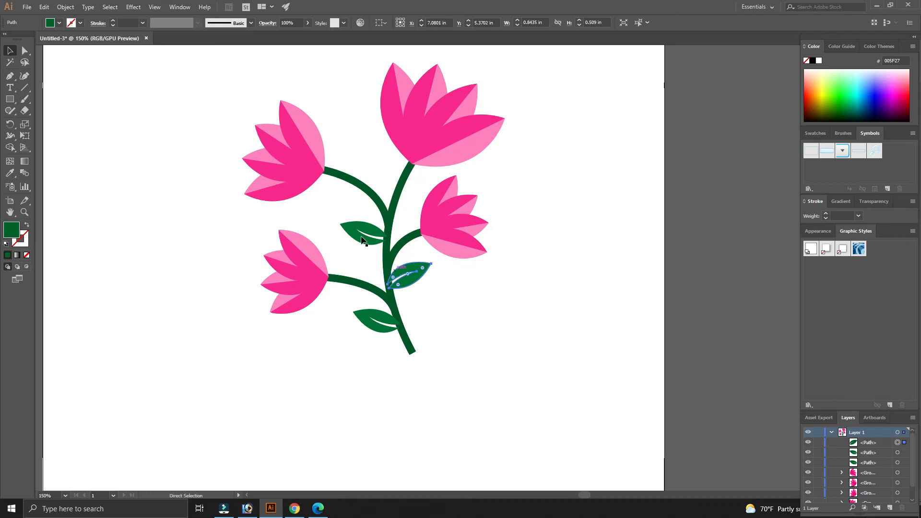
drag(409, 268, 382, 172)
key(r)
drag(413, 206, 384, 188)
key(v)
click(462, 309)
click(496, 304)
- Send the leaves behind the stem so their bases tuck under it
click(387, 181)
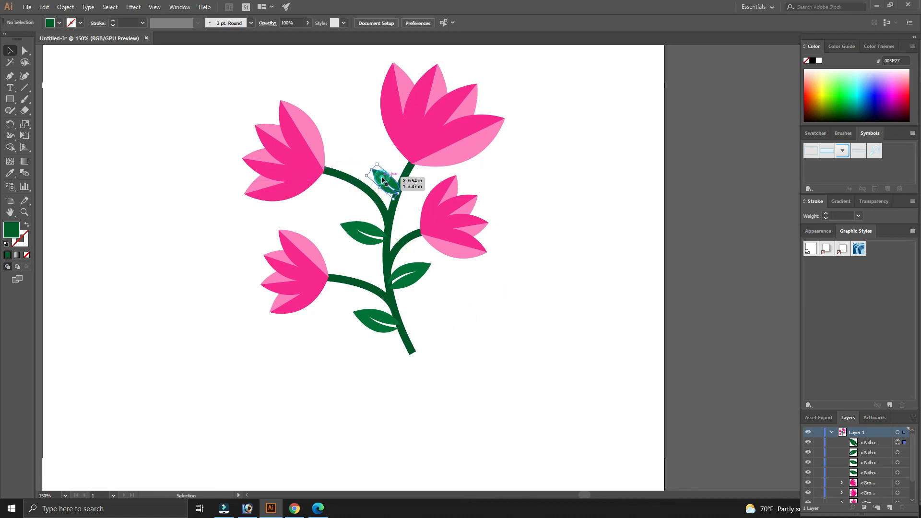
drag(872, 454, 876, 475)
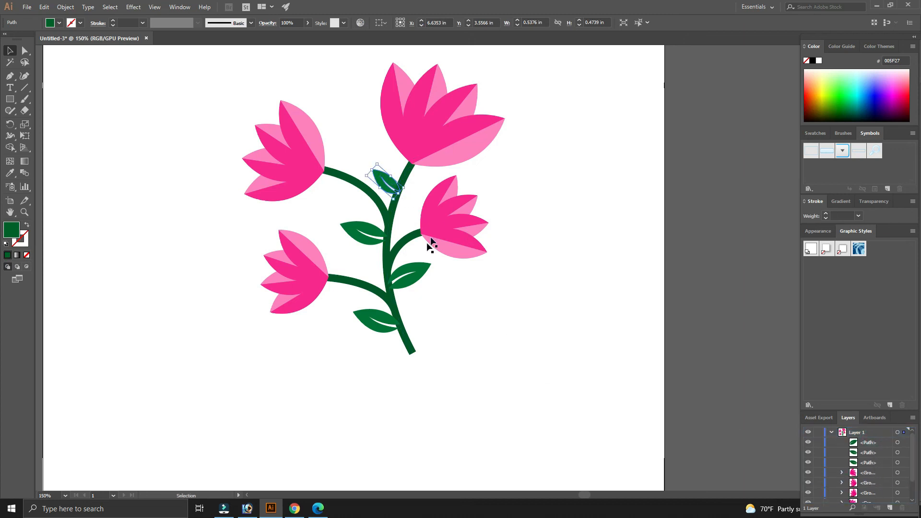
click(421, 275)
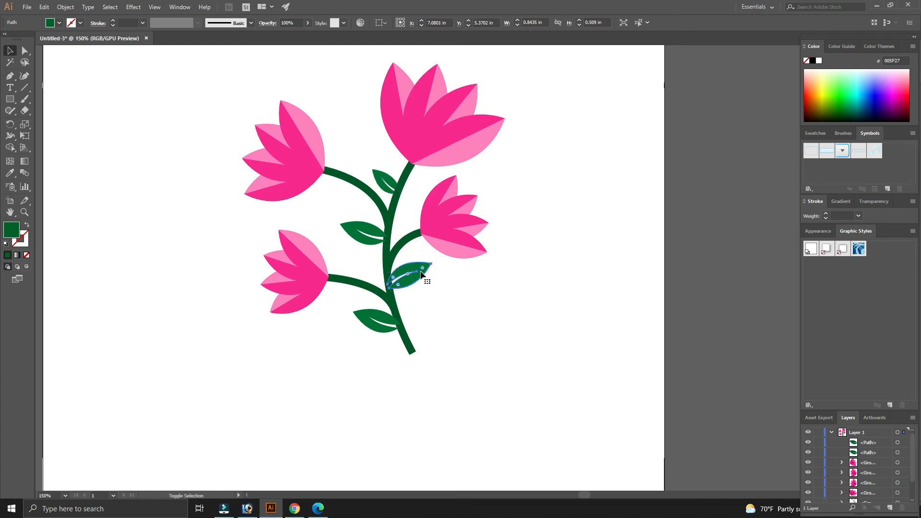
click(354, 229)
key(ctrl+shift+bracketleft)
click(366, 327)
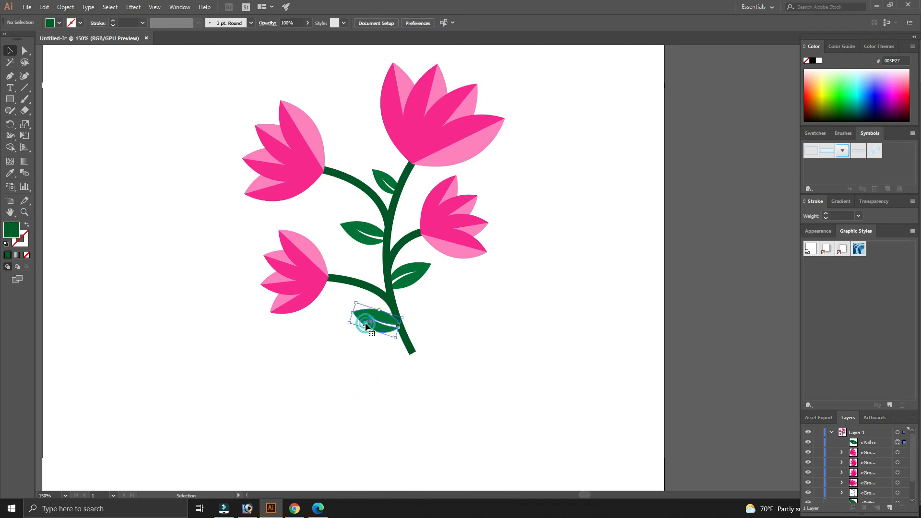
click(528, 326)
- Select all of the bouquet artwork and group it into one object
drag(576, 294, 594, 329)
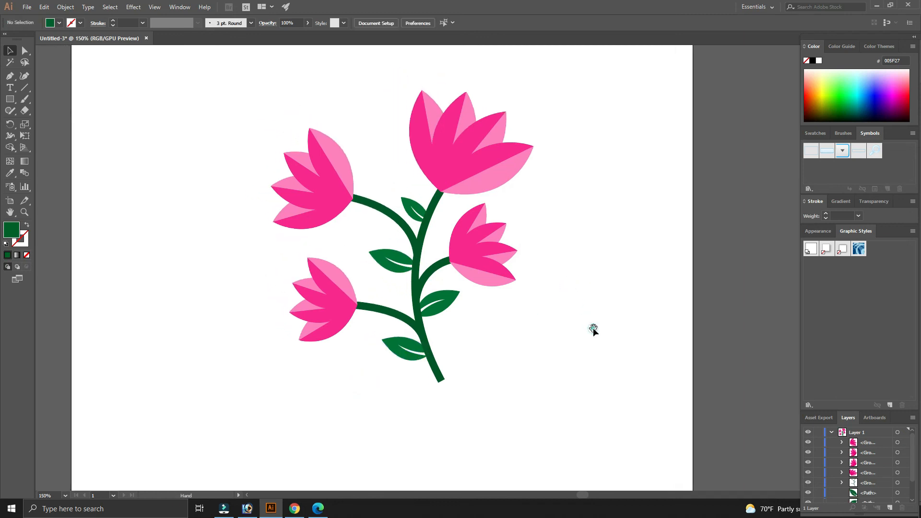
drag(227, 84, 247, 125)
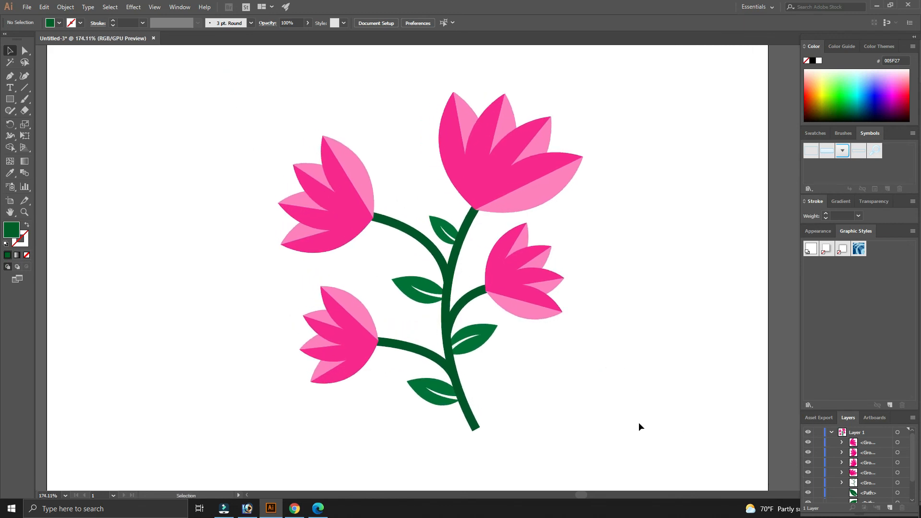
key(ctrl+minus)
key(ctrl+minus)
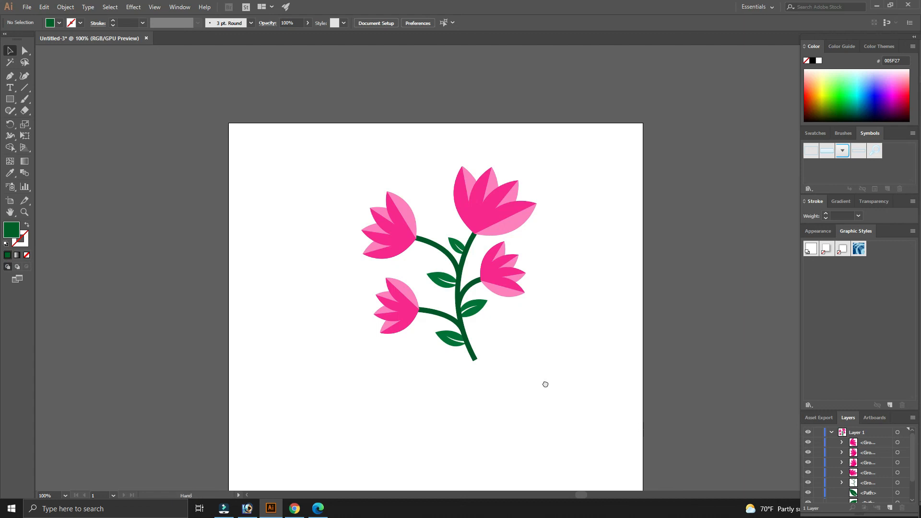
drag(546, 385, 517, 333)
drag(316, 87, 546, 386)
key(a)
key(ctrl+g)
- Move the grouped bouquet down to centre it on the artboard
click(481, 353)
click(474, 158)
drag(477, 189, 470, 255)
click(548, 331)
drag(548, 331, 560, 287)
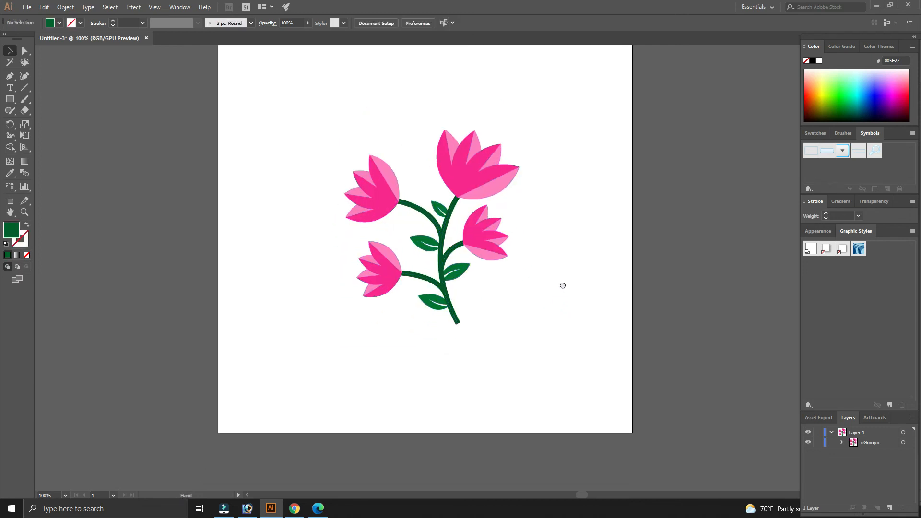